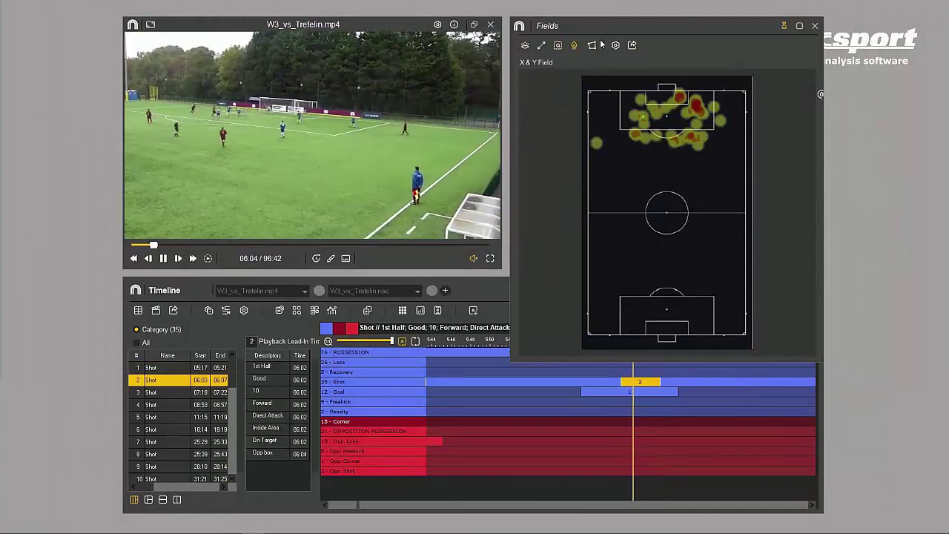
Show the area covered by the shots on the X & Y field and search for plays inside a region around the attacking end.
{"action": "left_click", "coordinate": [592, 46]}
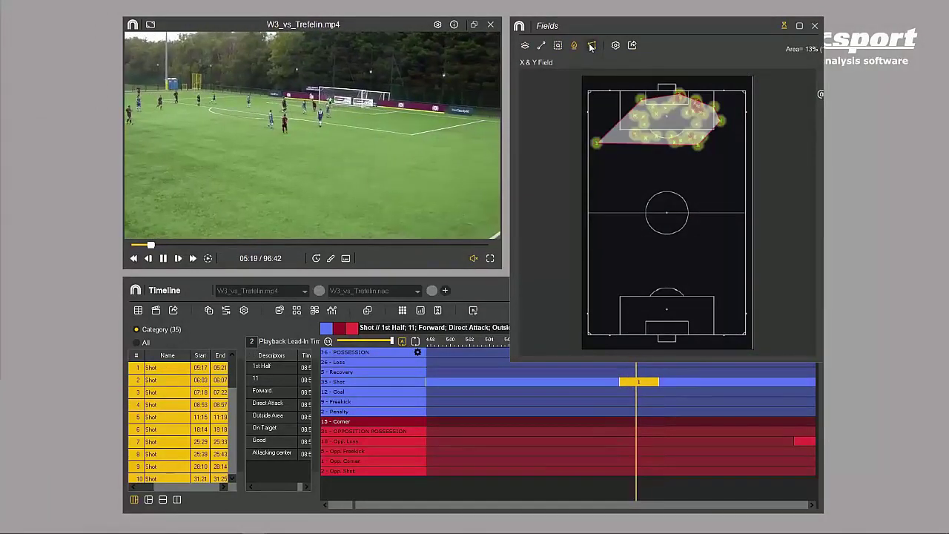
{"action": "left_click", "coordinate": [558, 46]}
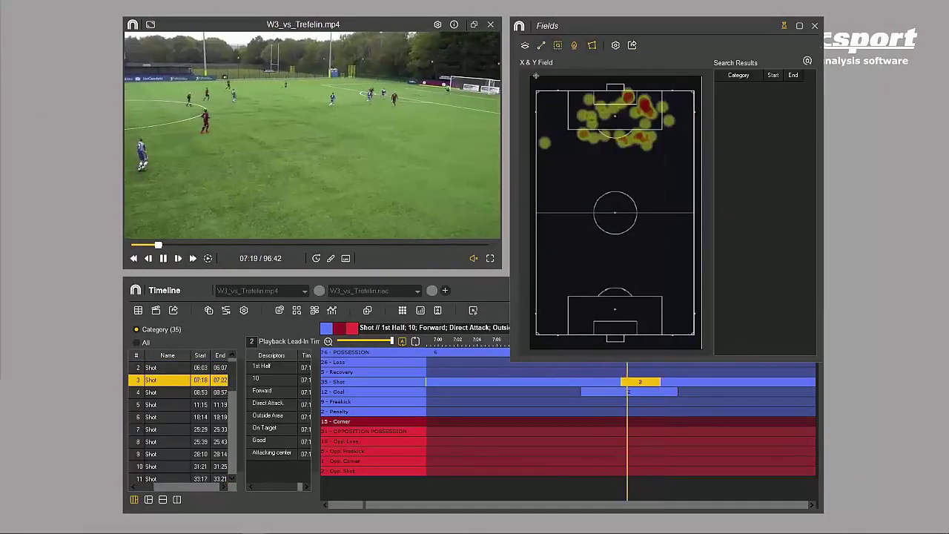
{"action": "mouse_move", "coordinate": [683, 165]}
{"action": "left_mouse_down"}
{"action": "mouse_move", "coordinate": [528, 82]}
{"action": "mouse_move", "coordinate": [679, 178]}
{"action": "left_mouse_up"}
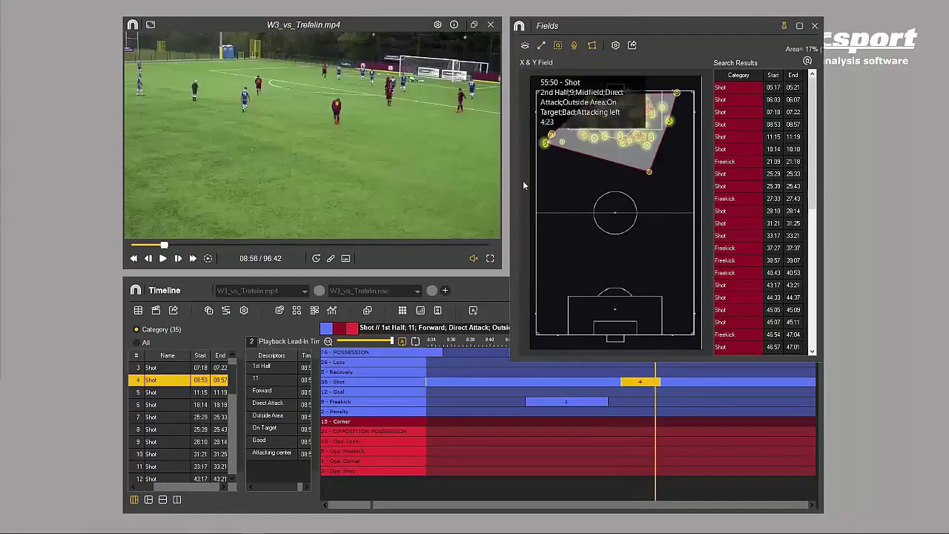
{"action": "left_click", "coordinate": [473, 311]}
{"action": "left_click", "coordinate": [478, 312]}
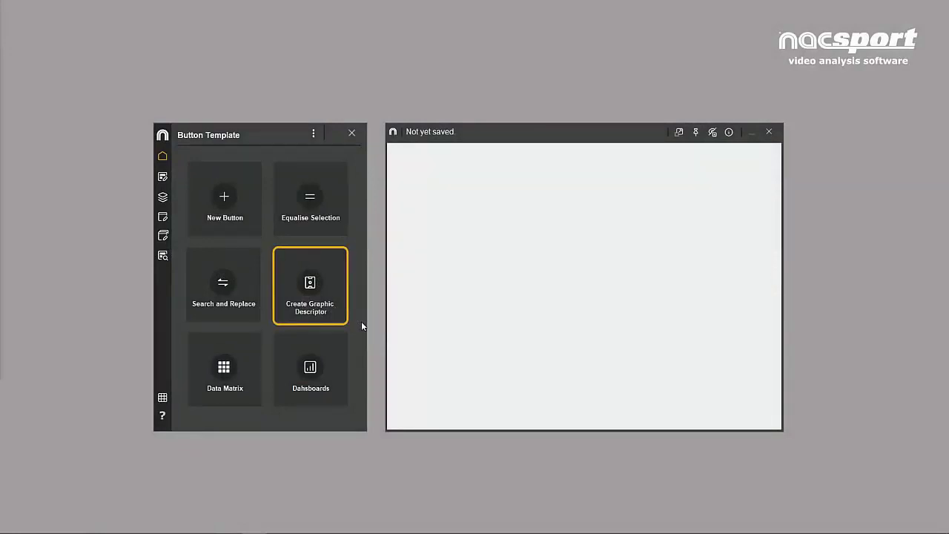
Start creating a graphic descriptor in the empty, unsaved button template.
{"action": "left_click", "coordinate": [328, 292]}
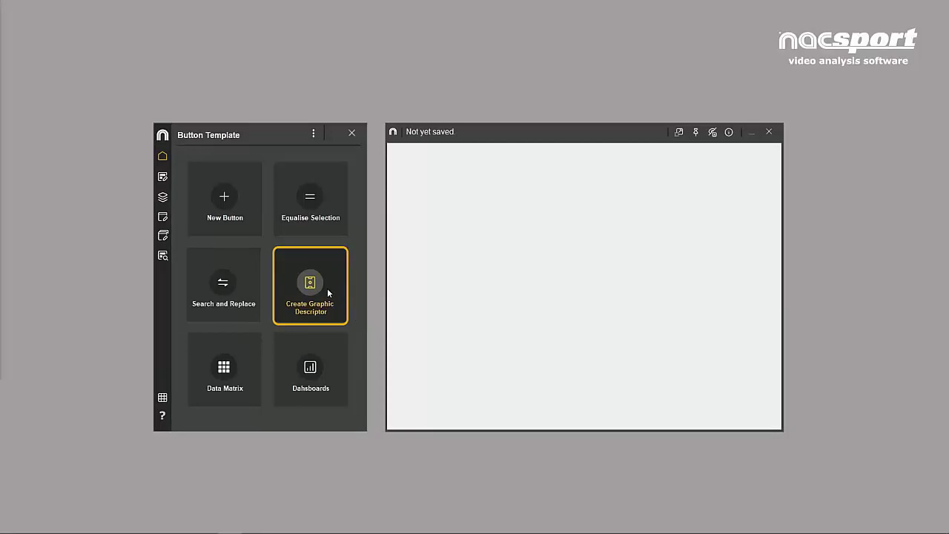
{"action": "left_click", "coordinate": [328, 293]}
{"action": "double_click", "coordinate": [343, 220]}
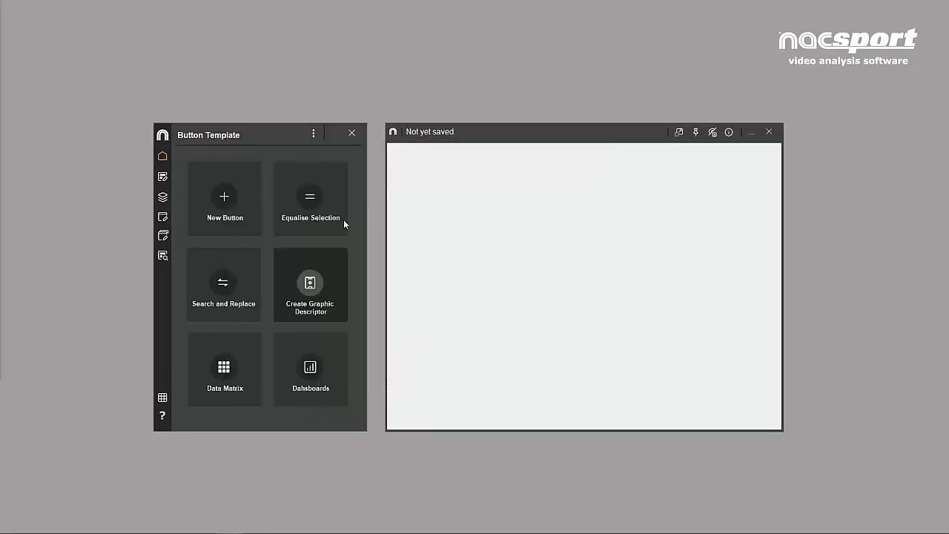
{"action": "left_click", "coordinate": [514, 381]}
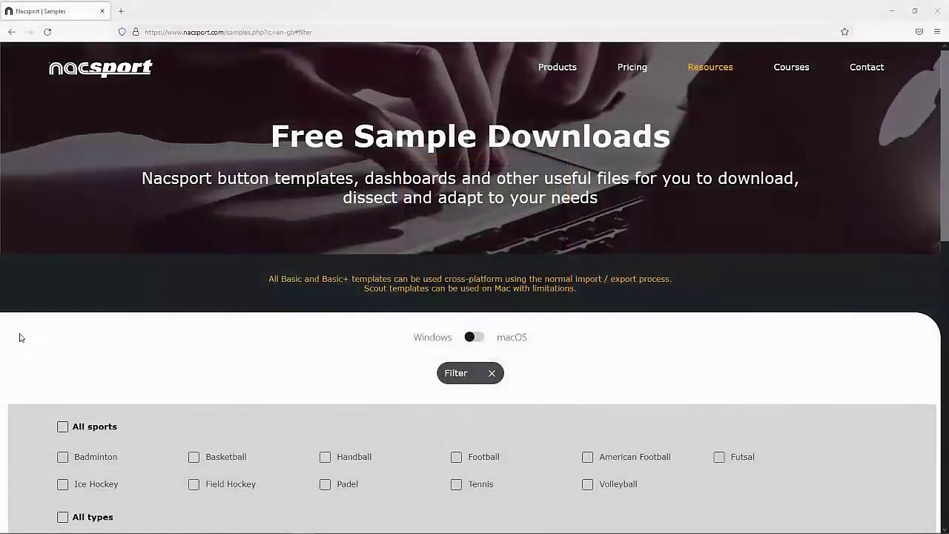
Switch to the Nacsport samples page and browse the downloadable basketball and soccer graphic descriptors.
{"action": "scroll", "coordinate": [20, 338], "scroll_direction": "down", "scroll_amount": 5}
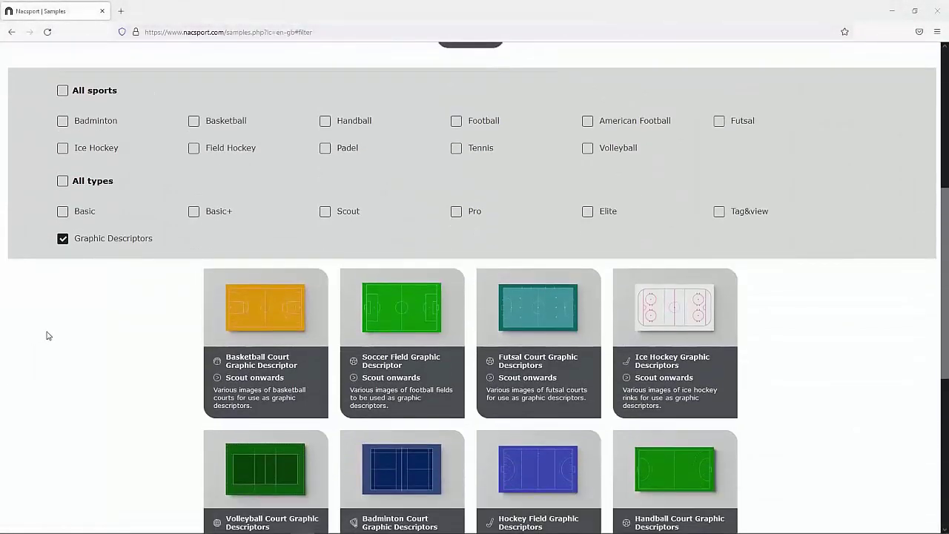
{"action": "mouse_move", "coordinate": [249, 326]}
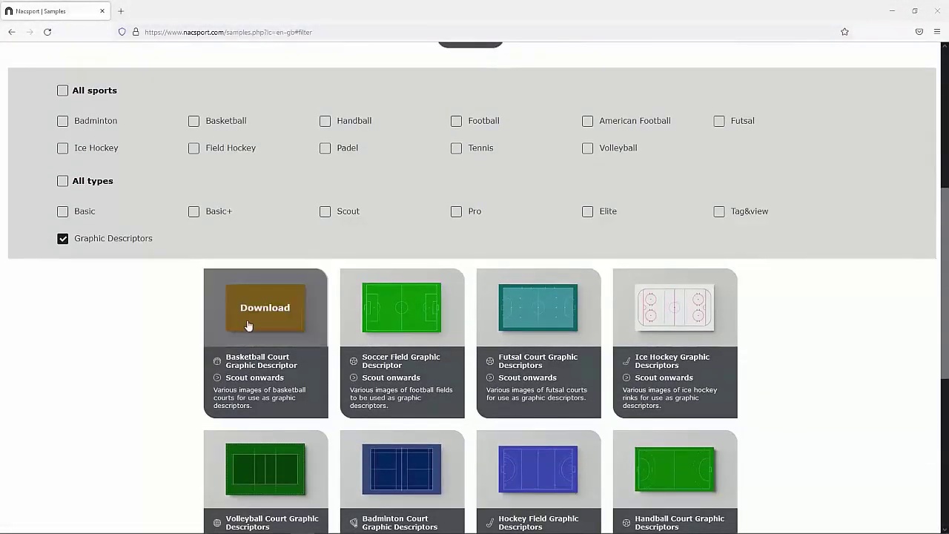
{"action": "mouse_move", "coordinate": [401, 329]}
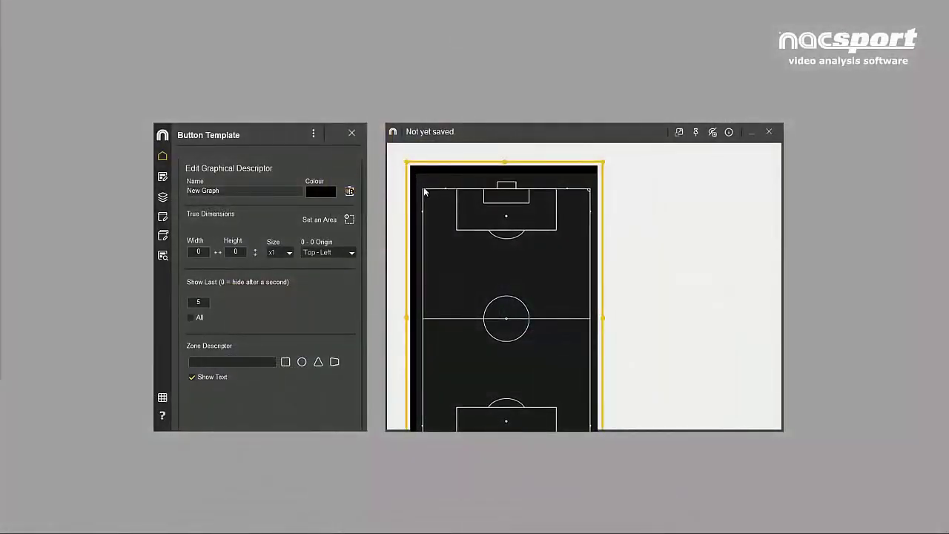
Place the soccer field graphic at nearly the full height of the template canvas and name it Soccer_field.
{"action": "left_click_drag", "start_coordinate": [423, 187], "coordinate": [499, 308]}
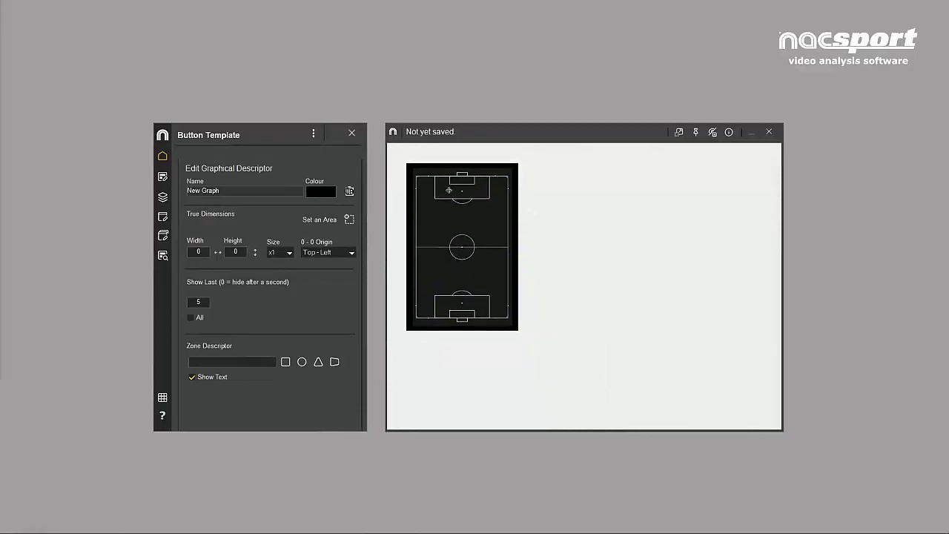
{"action": "left_click_drag", "start_coordinate": [524, 333], "coordinate": [585, 418]}
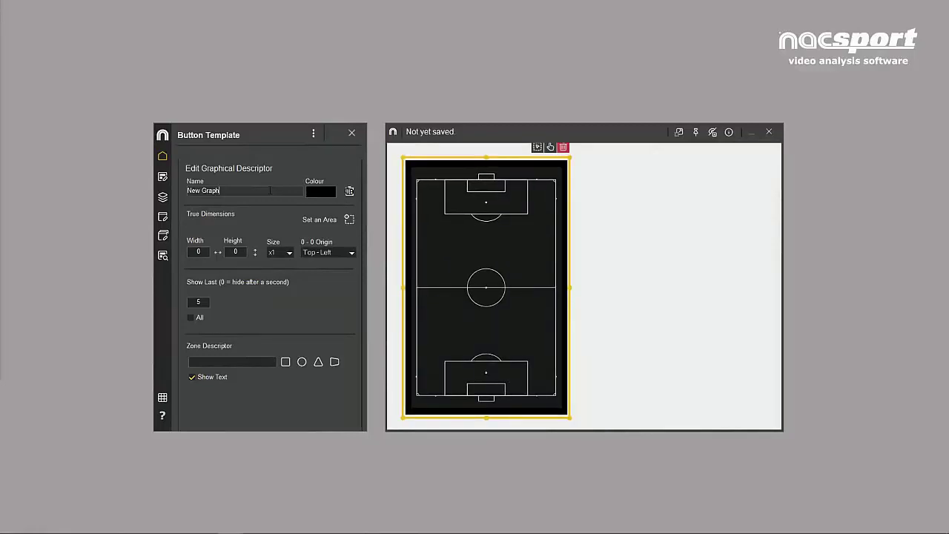
{"action": "triple_click", "coordinate": [270, 190]}
{"action": "type", "text": "Soccer_fiel"}
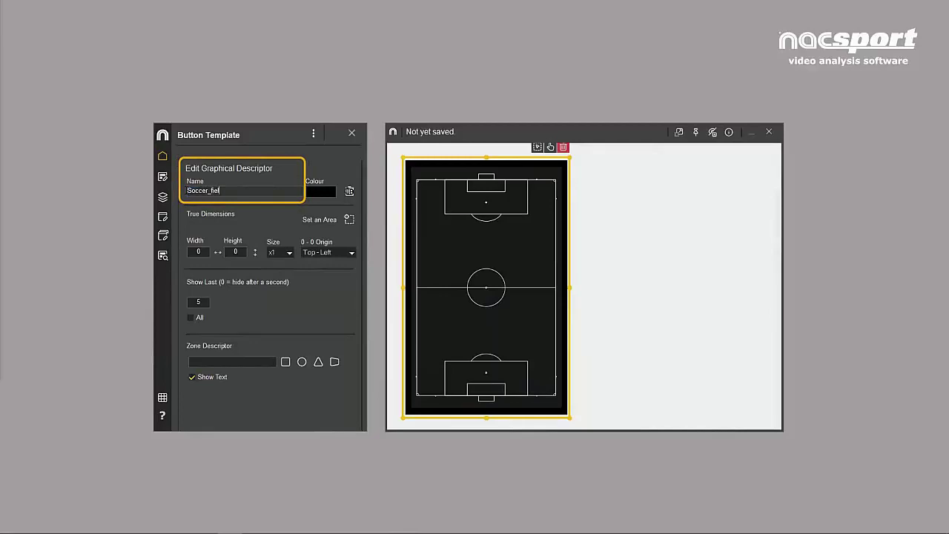
{"action": "type", "text": "d"}
Try orange F99700 as the colour of the Soccer_field graphic, and set it to white.
{"action": "left_click", "coordinate": [321, 192]}
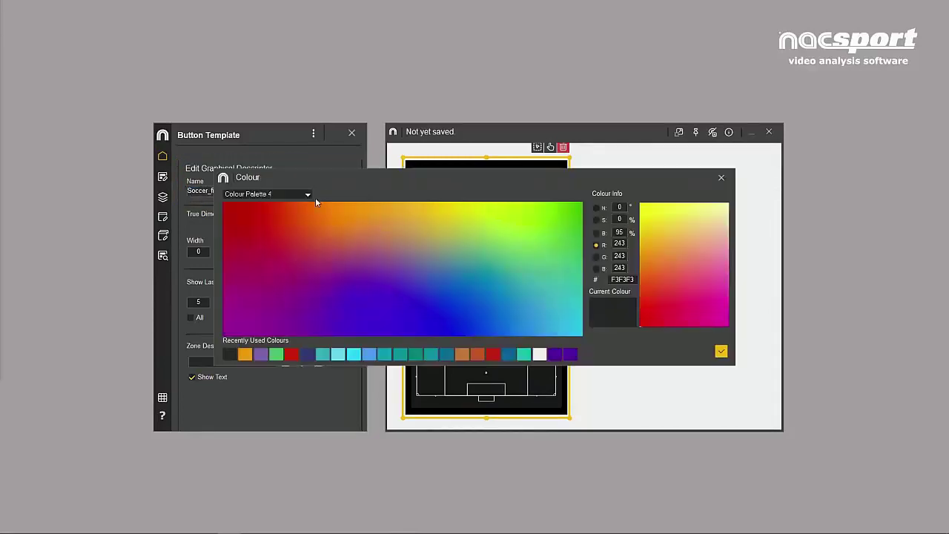
{"action": "left_click", "coordinate": [249, 357]}
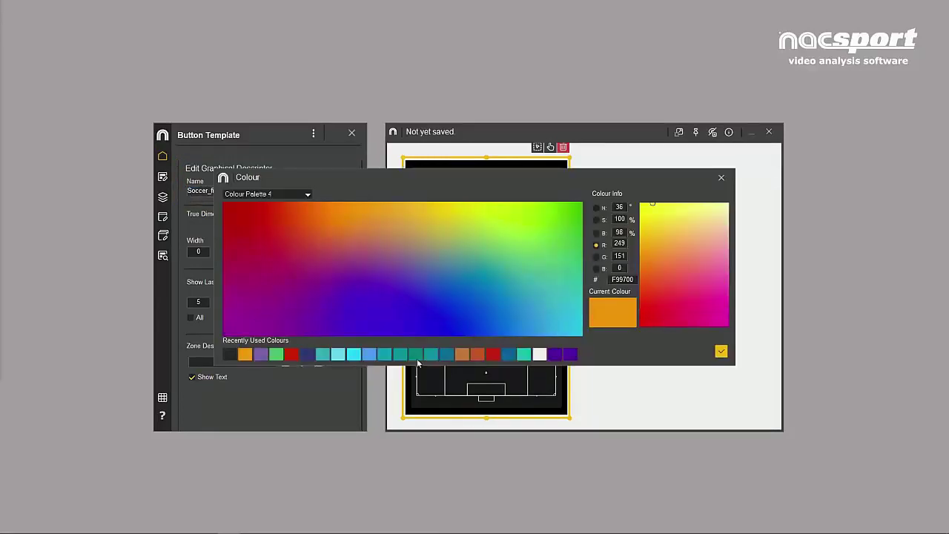
{"action": "left_click", "coordinate": [720, 352]}
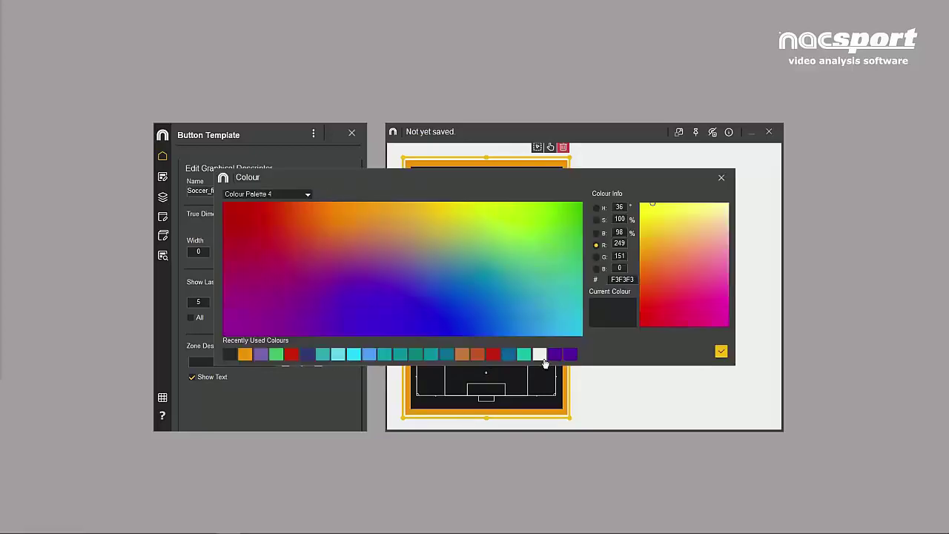
{"action": "left_click", "coordinate": [540, 355]}
{"action": "left_click", "coordinate": [721, 352]}
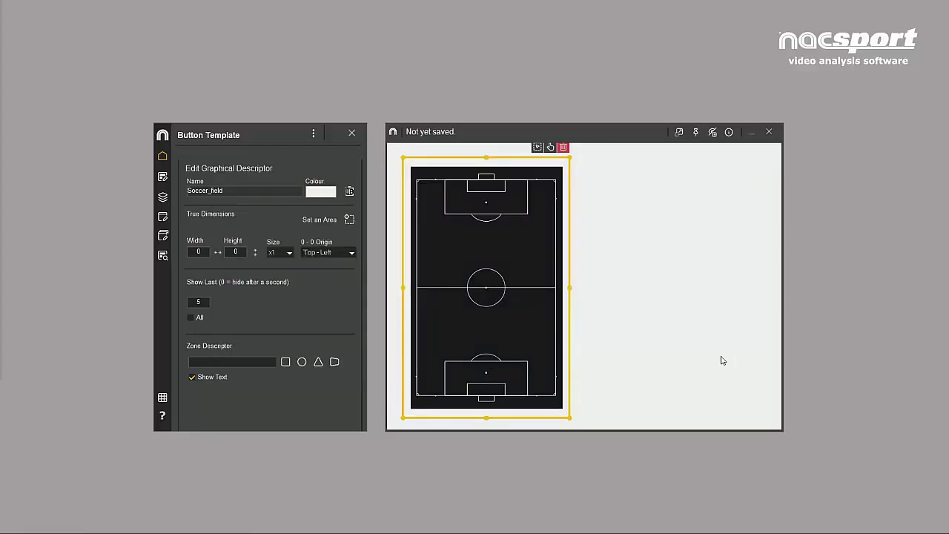
Set the true-dimensions area along the pitch's boundary lines, with width 45 and height 90.
{"action": "left_click", "coordinate": [350, 222]}
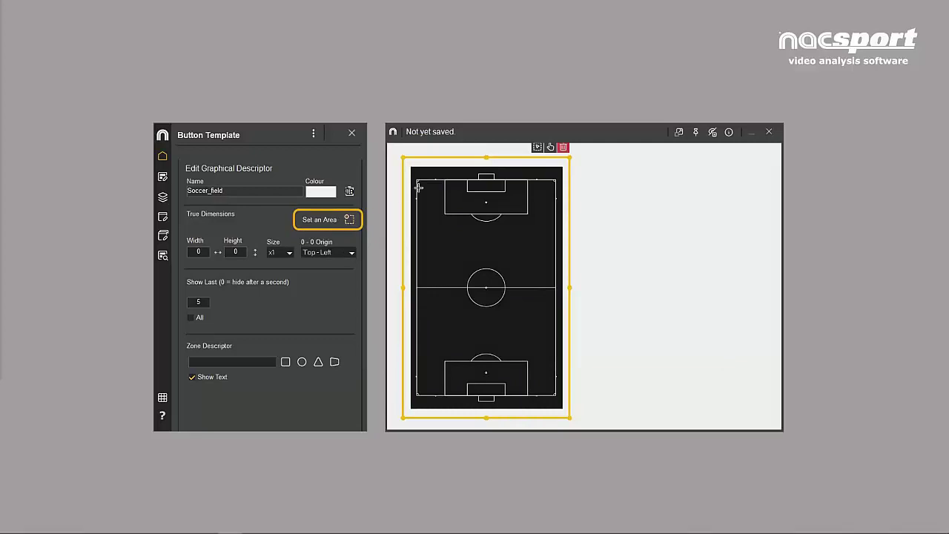
{"action": "left_click_drag", "start_coordinate": [416, 179], "coordinate": [556, 397]}
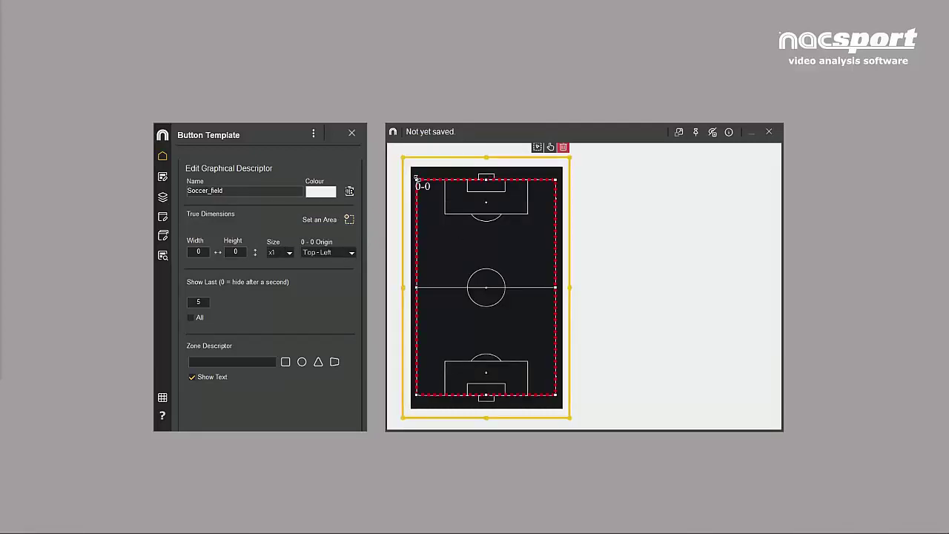
{"action": "left_click", "coordinate": [198, 252]}
{"action": "type", "text": "45"}
{"action": "type", "text": "90"}
{"action": "left_click", "coordinate": [289, 253]}
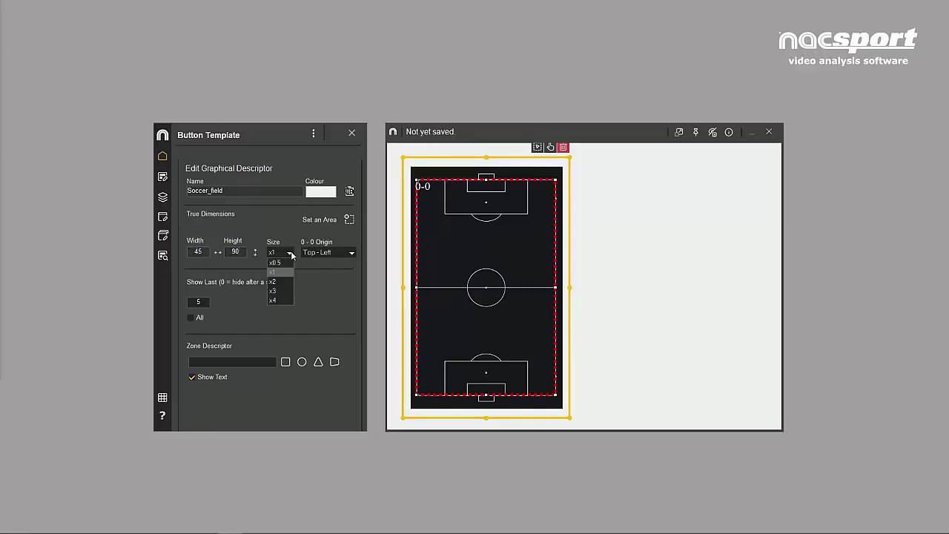
{"action": "left_click", "coordinate": [299, 253]}
Try the 0-0 origin at Top - Right, Bottom - Left and Bottom - Right, and return it to Top - Left.
{"action": "left_click", "coordinate": [352, 253]}
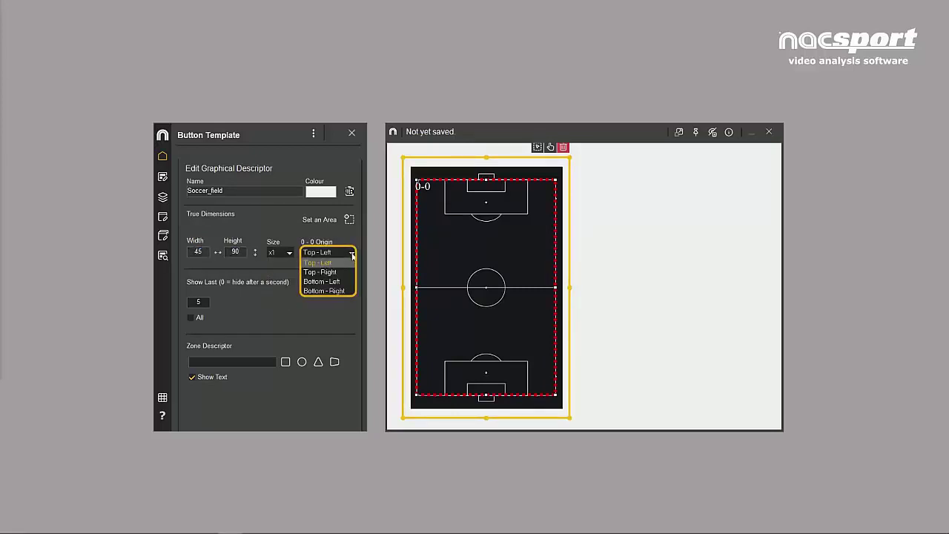
{"action": "left_click", "coordinate": [345, 273]}
{"action": "left_click", "coordinate": [350, 253]}
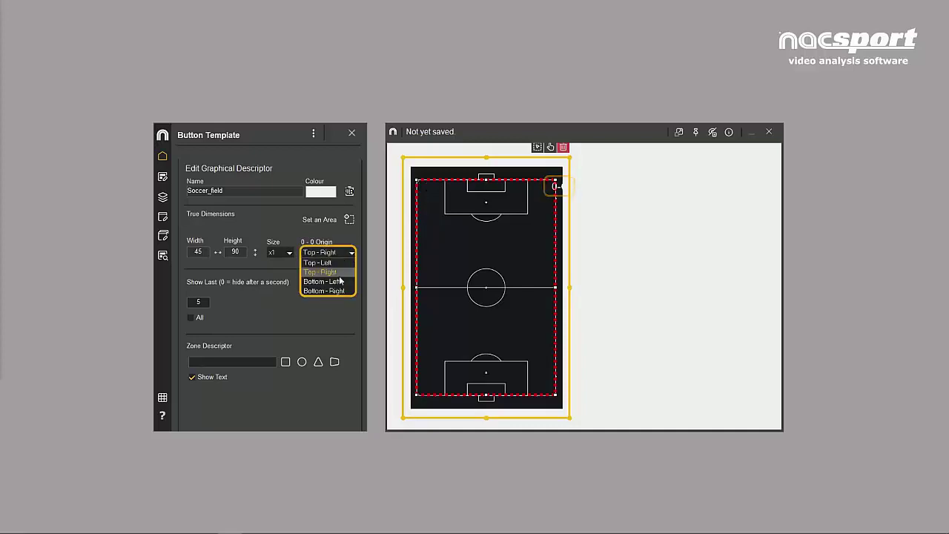
{"action": "left_click", "coordinate": [337, 282]}
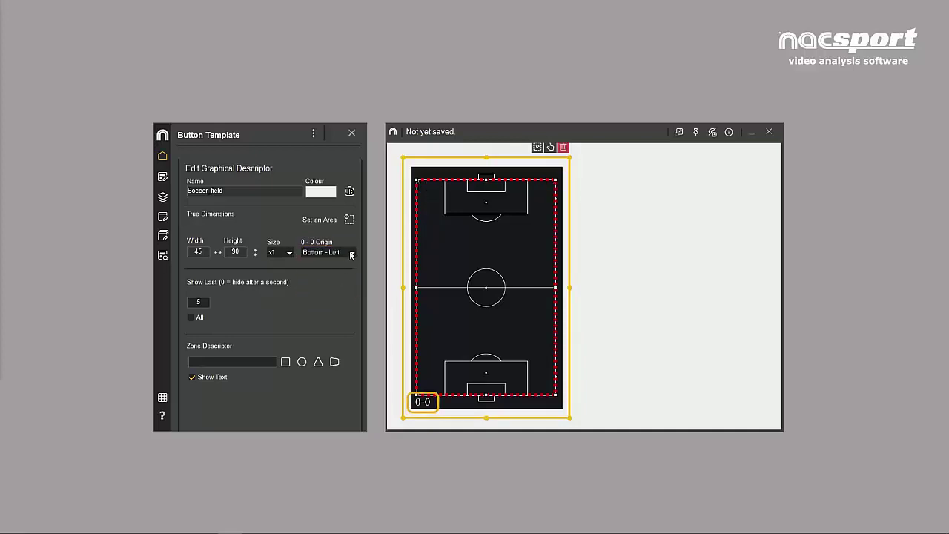
{"action": "left_click", "coordinate": [350, 253]}
{"action": "left_click", "coordinate": [338, 283]}
{"action": "left_click", "coordinate": [351, 254]}
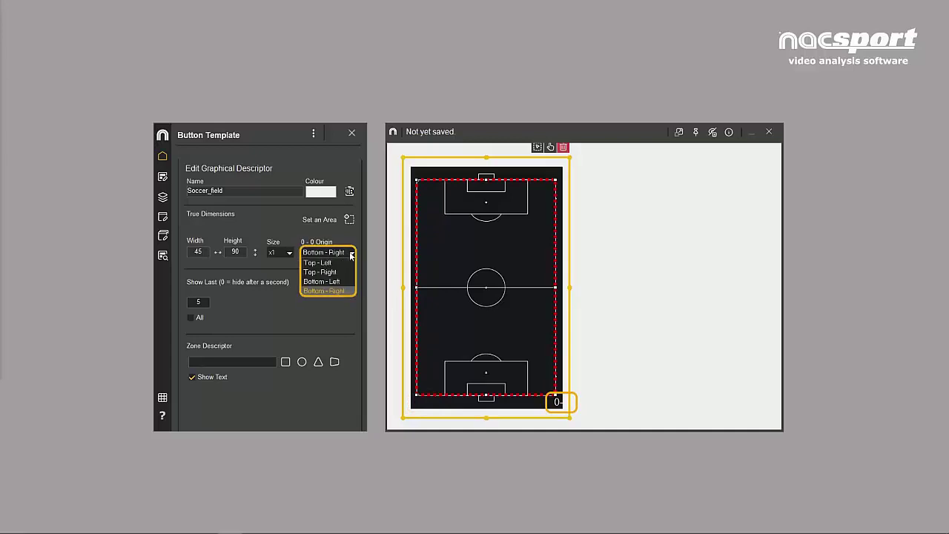
{"action": "left_click", "coordinate": [345, 262]}
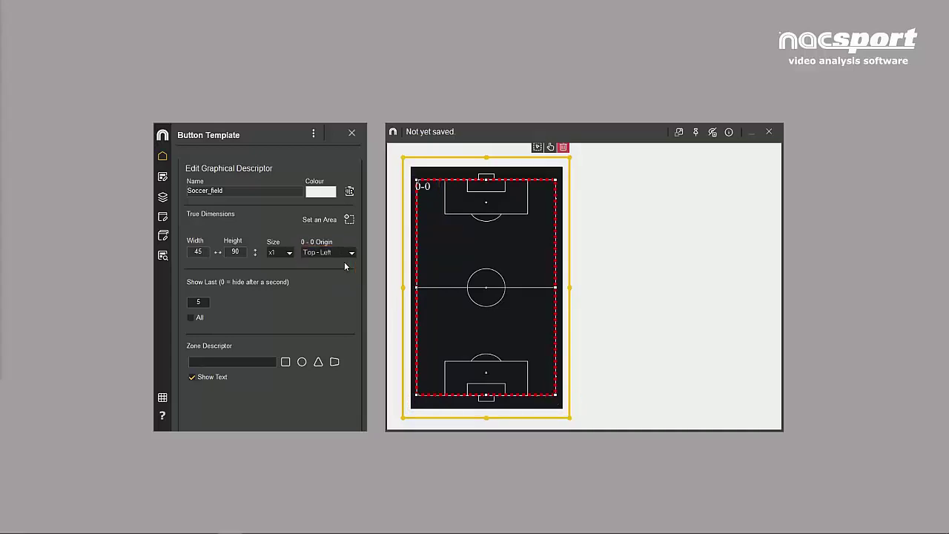
Set the descriptor to show the last 6 points, and place test points on the zoned field.
{"action": "left_click", "coordinate": [200, 318]}
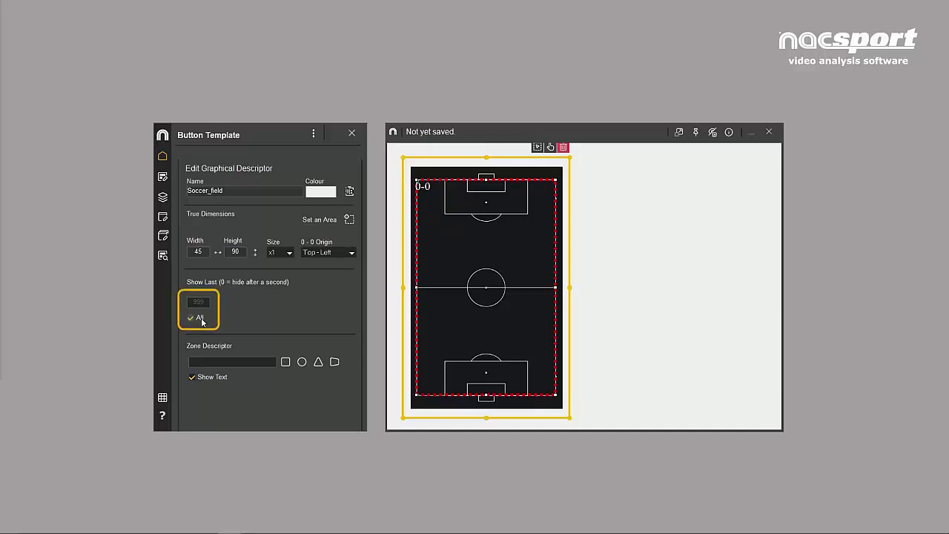
{"action": "left_click", "coordinate": [201, 320]}
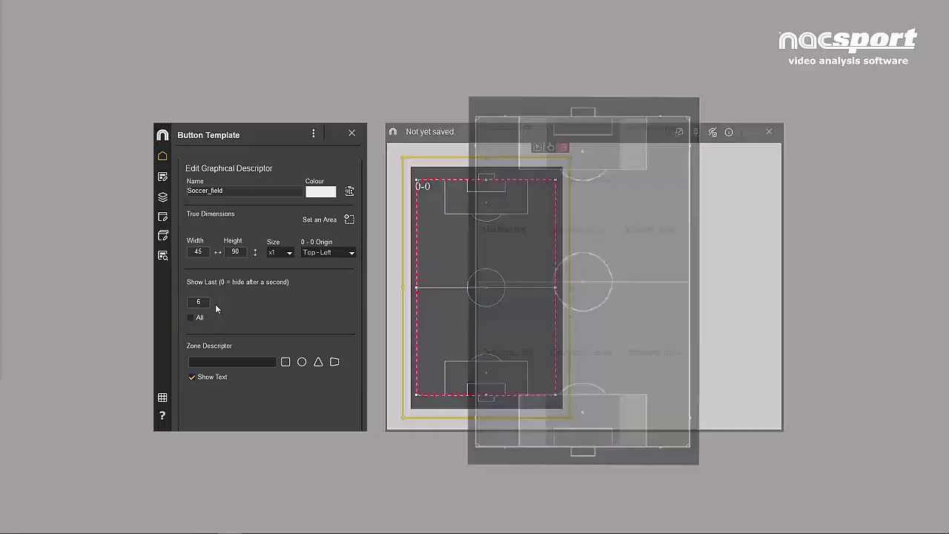
{"action": "left_click", "coordinate": [486, 301]}
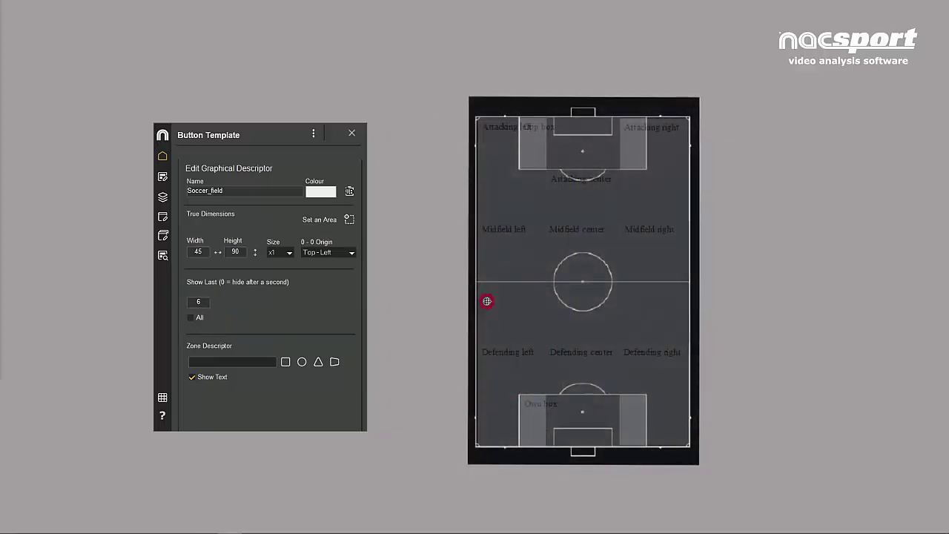
{"action": "left_click", "coordinate": [523, 329]}
{"action": "left_click", "coordinate": [548, 262]}
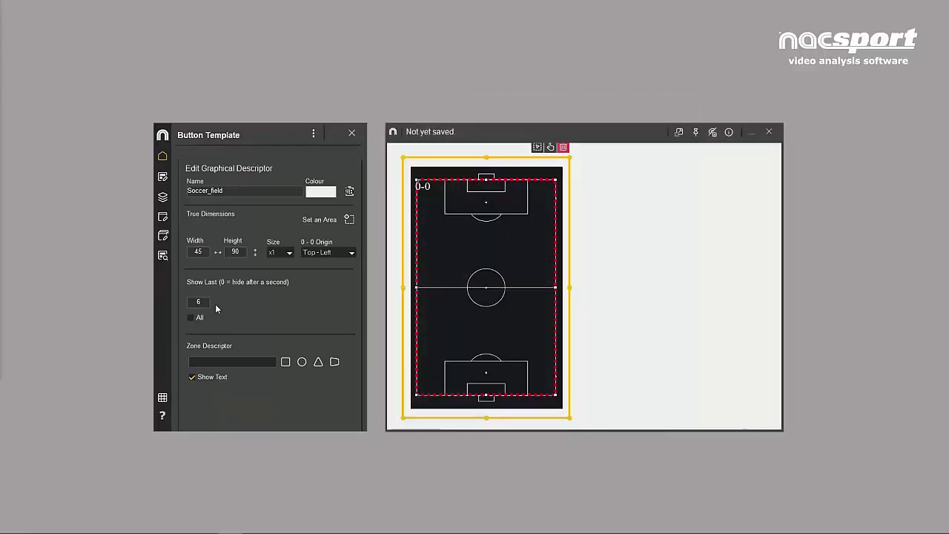
Draw a rectangular zone named Opp Box over the upper penalty area and toggle the zone text display.
{"action": "left_click", "coordinate": [286, 362]}
{"action": "left_click_drag", "start_coordinate": [445, 181], "coordinate": [528, 215]}
{"action": "left_click_drag", "start_coordinate": [547, 282], "coordinate": [517, 286]}
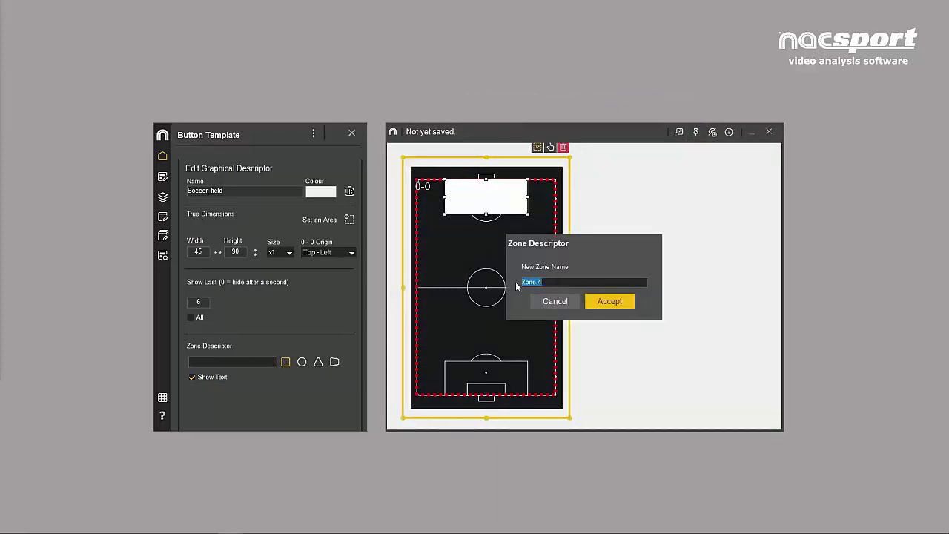
{"action": "type", "text": "Opp Box"}
{"action": "left_click", "coordinate": [615, 303]}
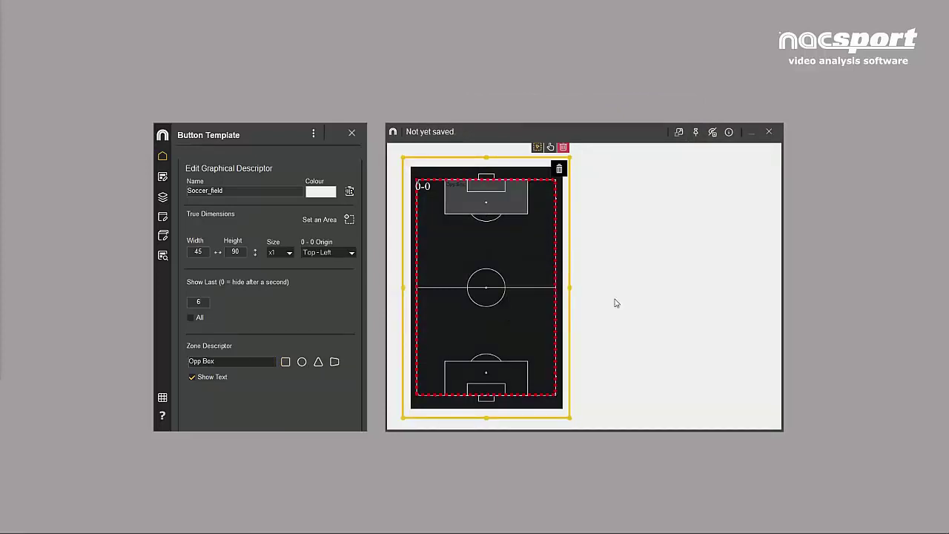
{"action": "left_click", "coordinate": [193, 378]}
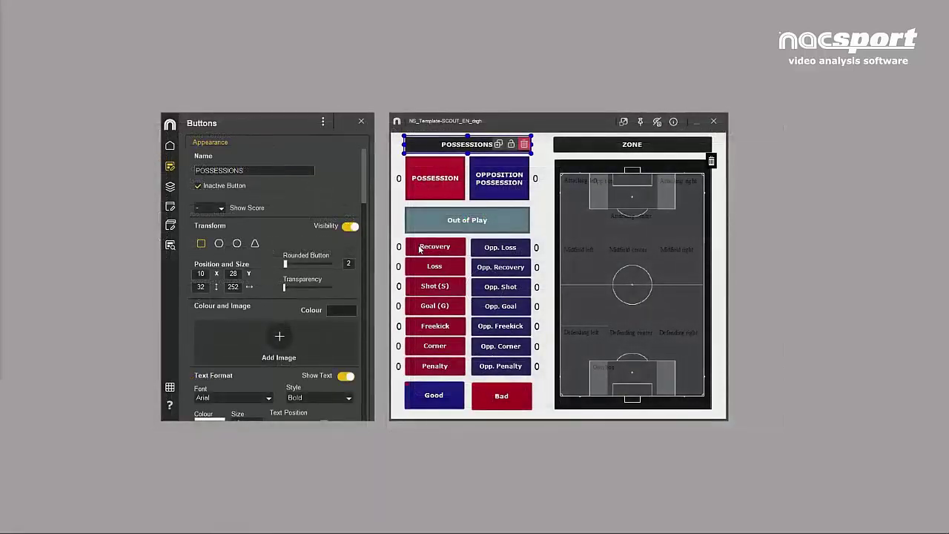
Set the Recovery button's graph marker shape to Circle and its colour to red.
{"action": "left_click", "coordinate": [417, 245]}
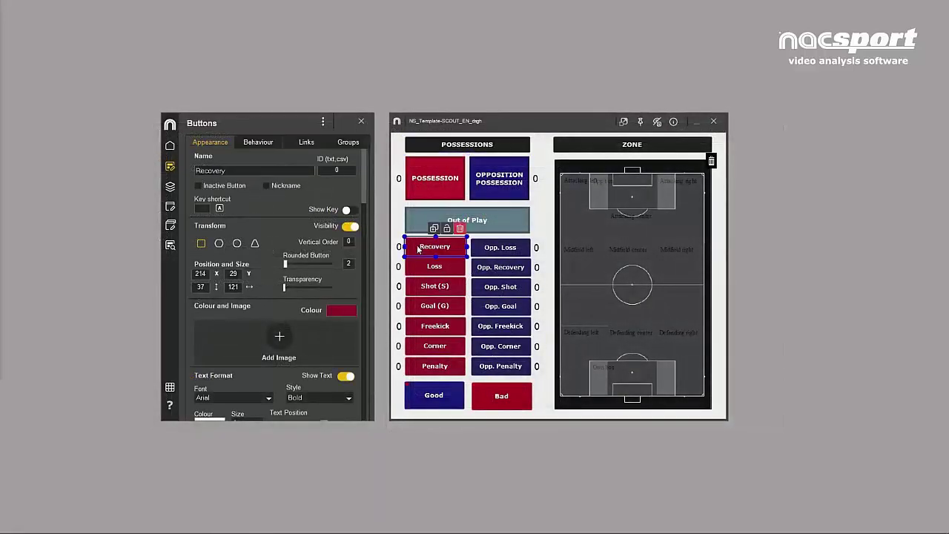
{"action": "scroll", "coordinate": [365, 219], "scroll_direction": "down", "scroll_amount": 5}
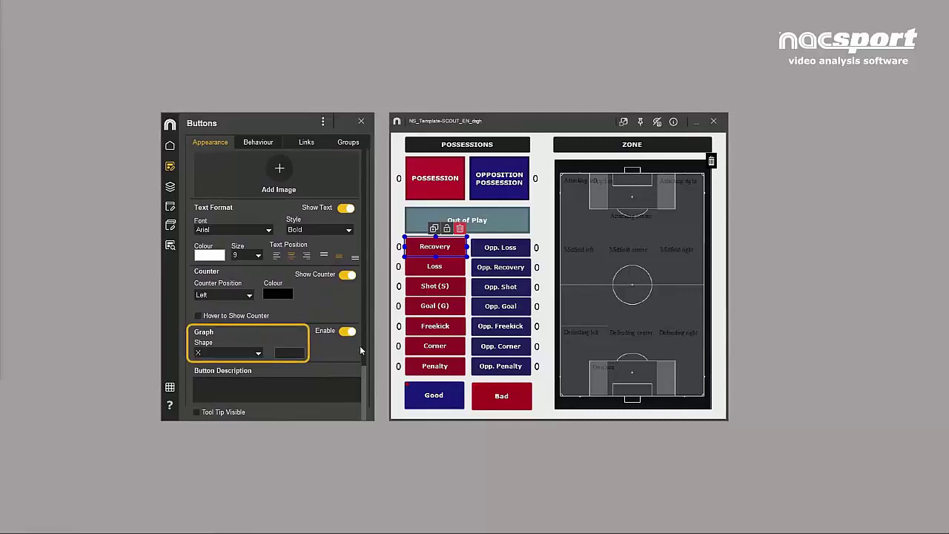
{"action": "left_click", "coordinate": [243, 353]}
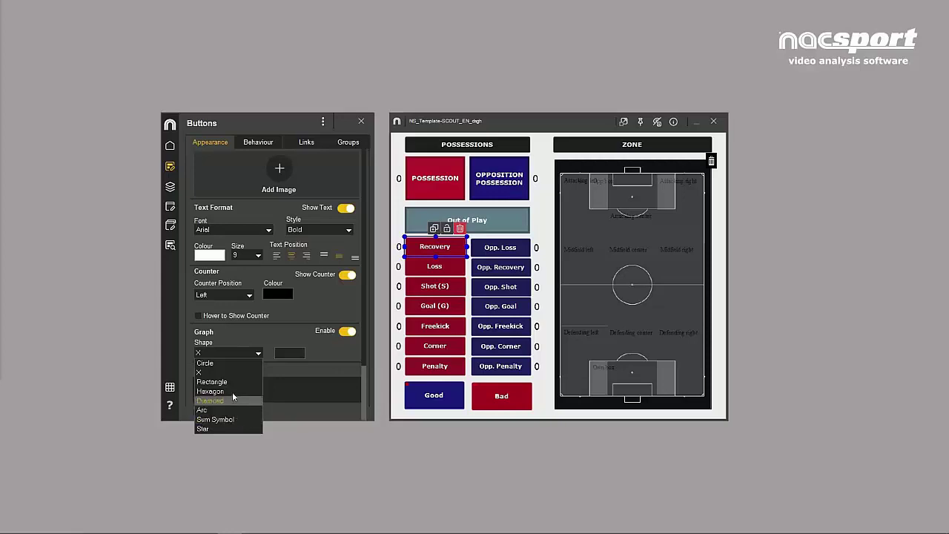
{"action": "left_click", "coordinate": [230, 363]}
{"action": "left_click", "coordinate": [290, 353]}
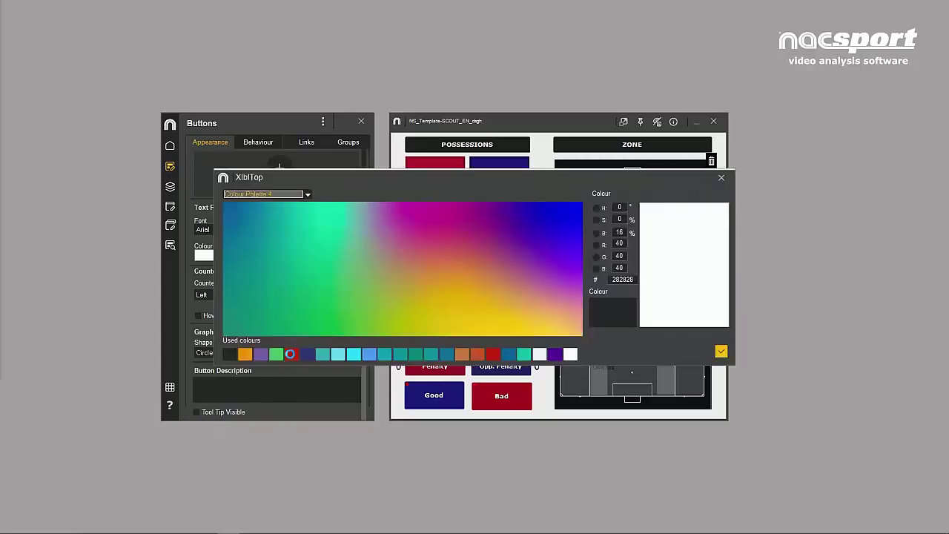
{"action": "left_click", "coordinate": [292, 354]}
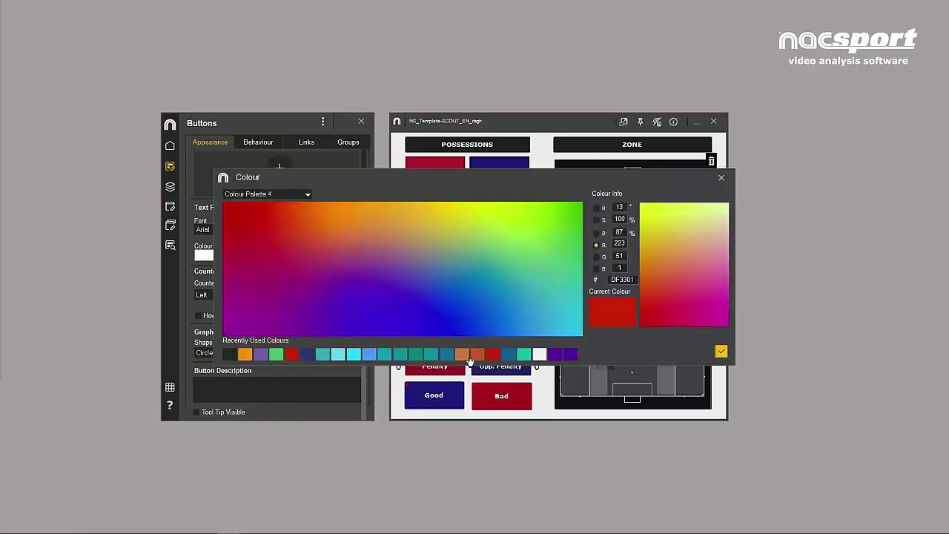
{"action": "left_click", "coordinate": [721, 350]}
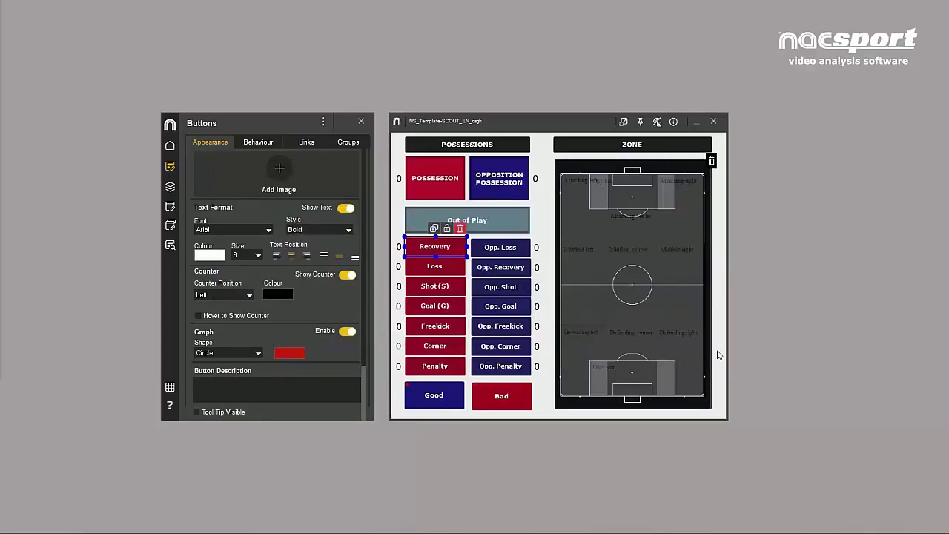
Toggle the Recovery button's graph off and on, and enter the description "First click on the reason and finally the player who caused it".
{"action": "left_click", "coordinate": [346, 333]}
{"action": "left_click", "coordinate": [346, 332]}
{"action": "left_click", "coordinate": [260, 389]}
{"action": "type", "text": "First click on the reason and finally the player who caused it"}
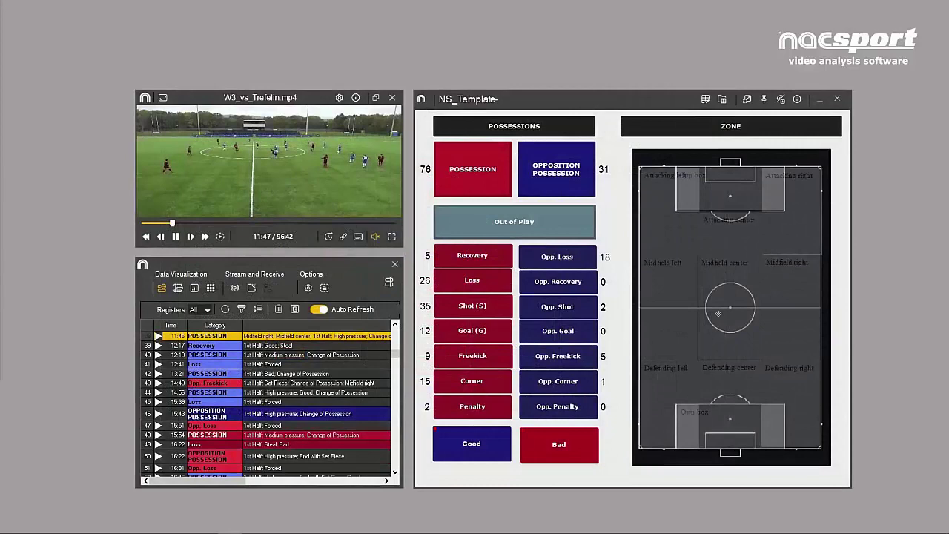
Plot the 11:46 possession's positions on the pitch, two inside the centre circle and one in the Midfield left area.
{"action": "left_click", "coordinate": [719, 314]}
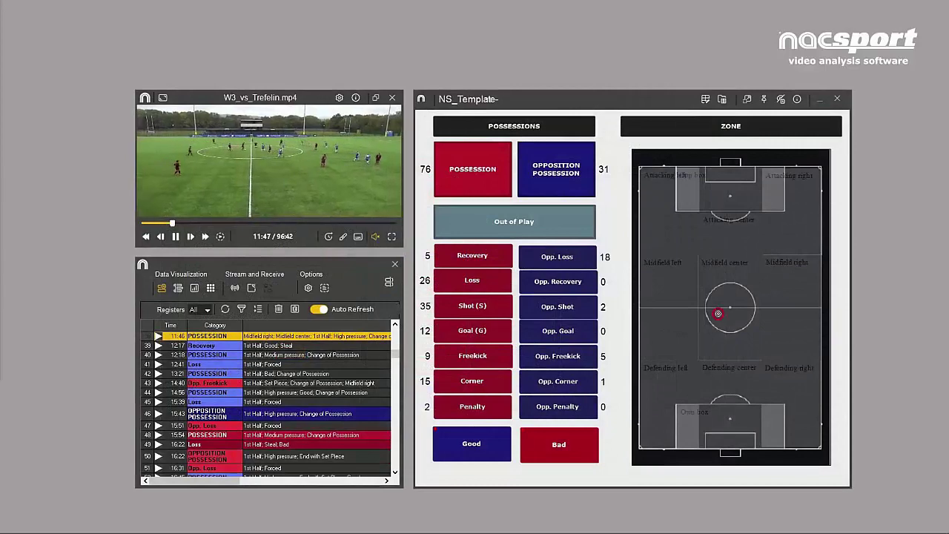
{"action": "left_click", "coordinate": [718, 314]}
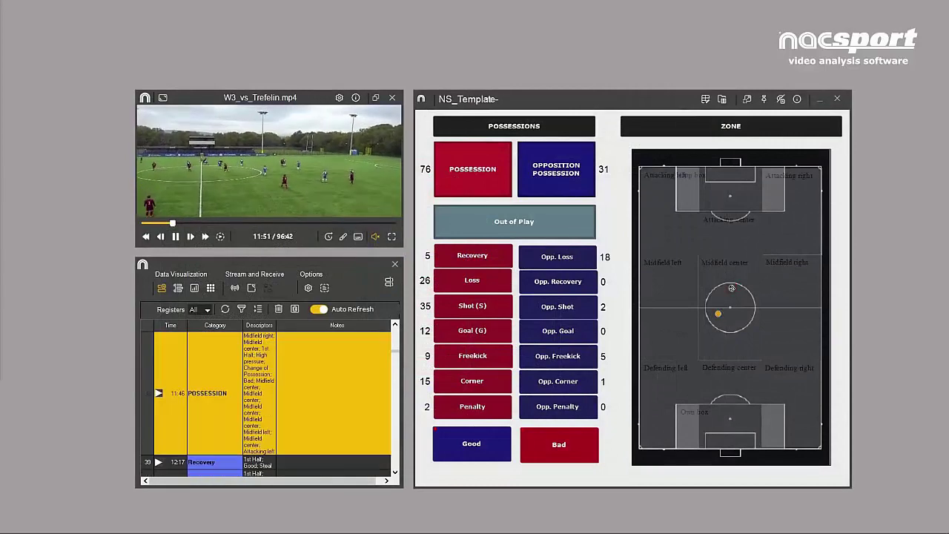
{"action": "left_click", "coordinate": [731, 288]}
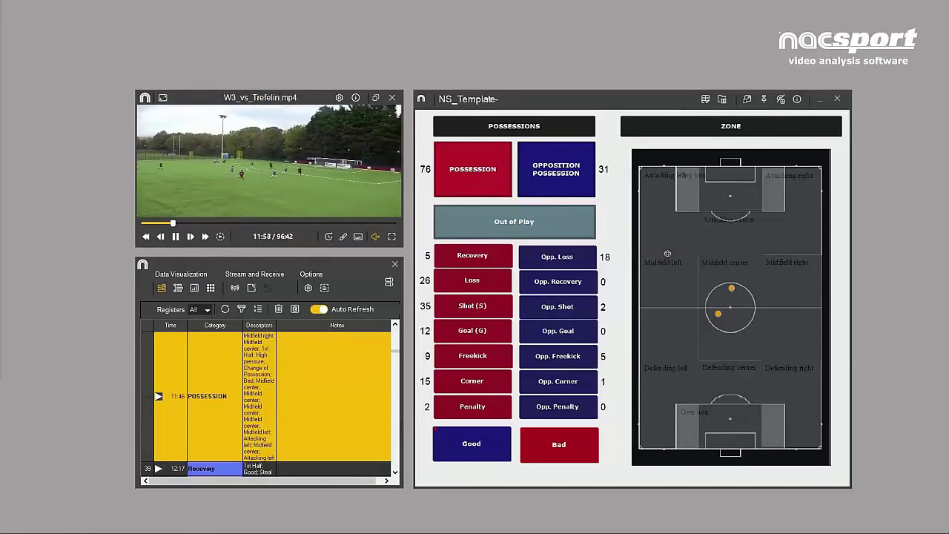
{"action": "left_click", "coordinate": [668, 254]}
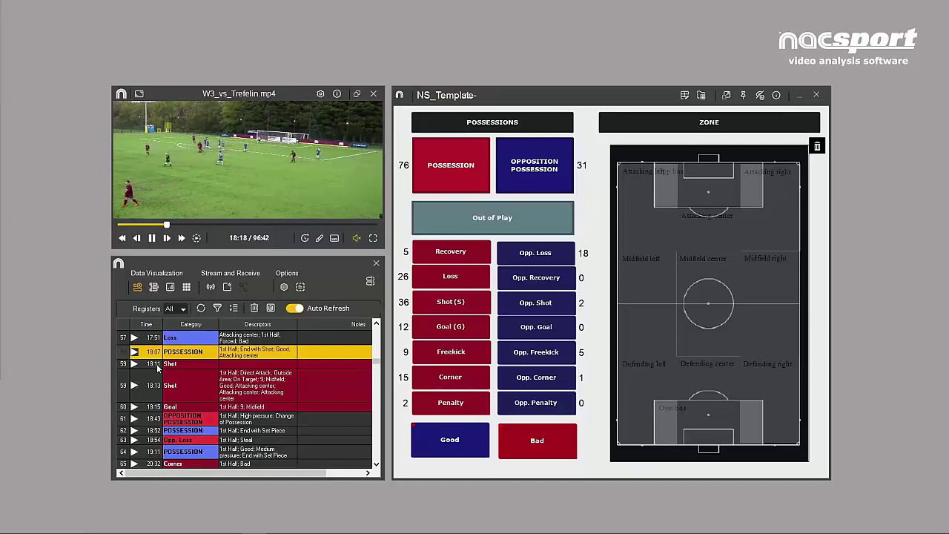
Select the 18:11 Shot register and mark two more positions at the edge of the upper penalty area.
{"action": "left_click", "coordinate": [157, 369]}
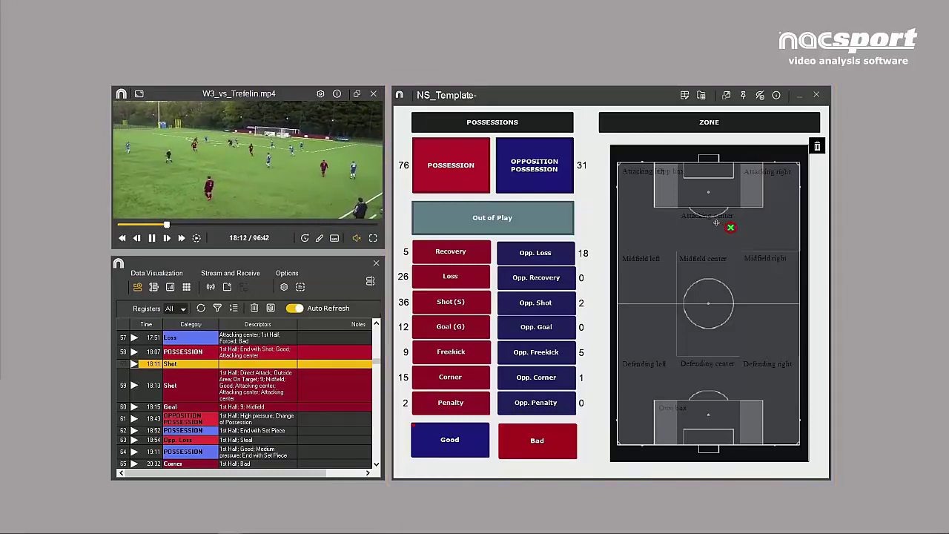
{"action": "left_click", "coordinate": [685, 213]}
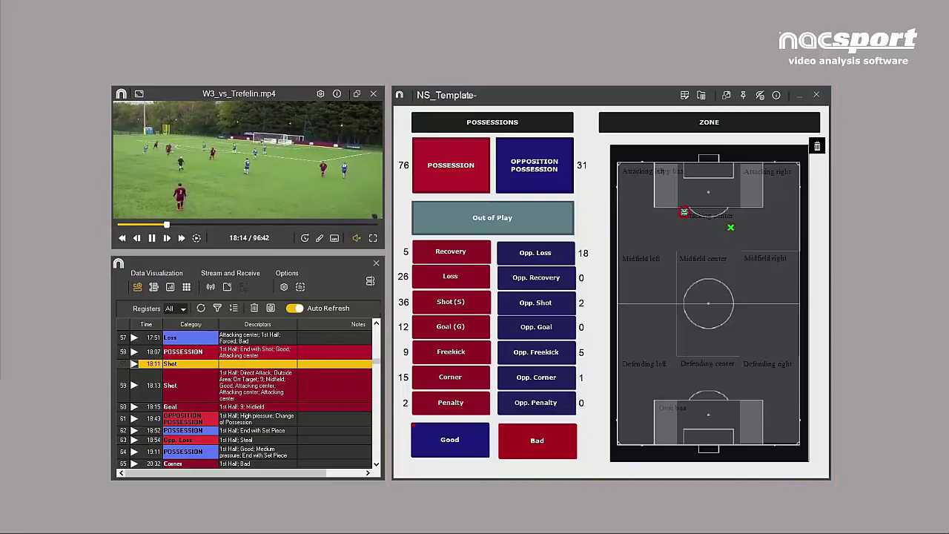
{"action": "left_click", "coordinate": [709, 206]}
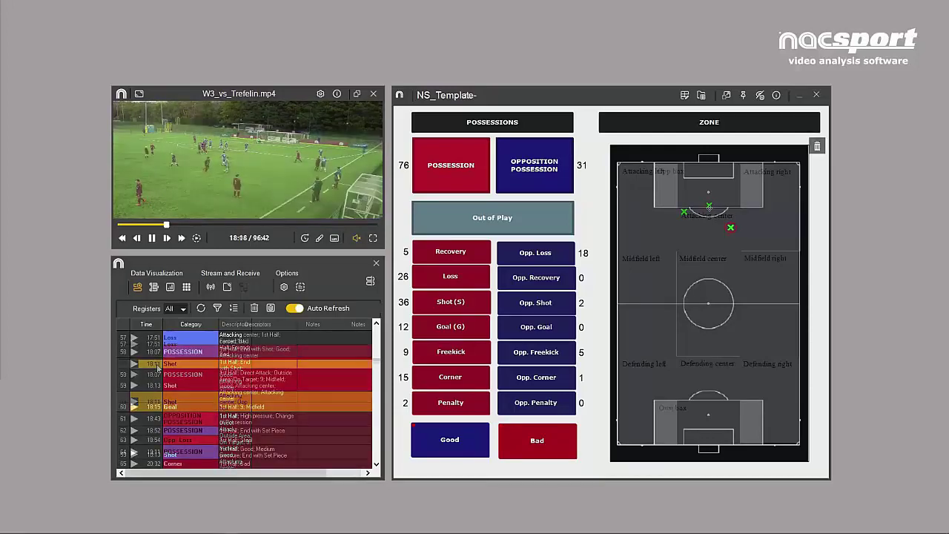
{"action": "left_click", "coordinate": [156, 364]}
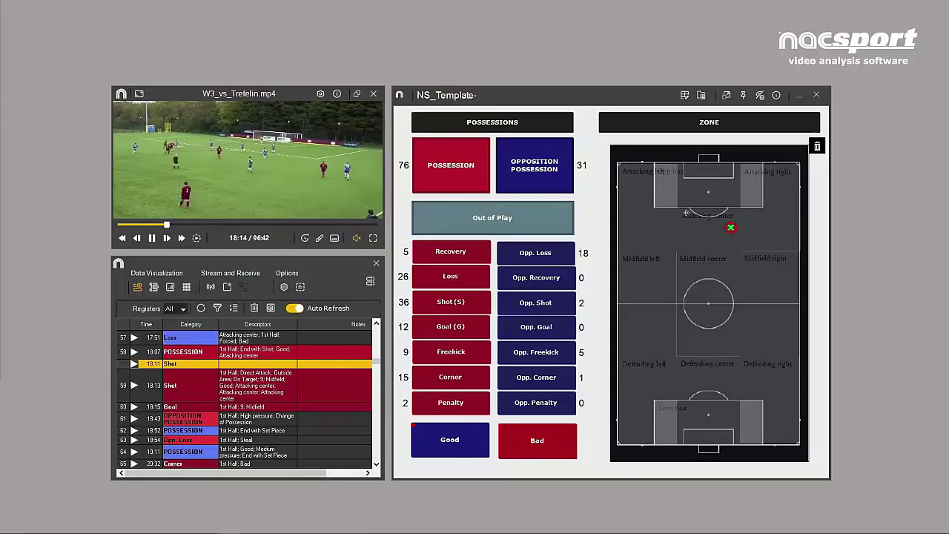
{"action": "left_click", "coordinate": [684, 212]}
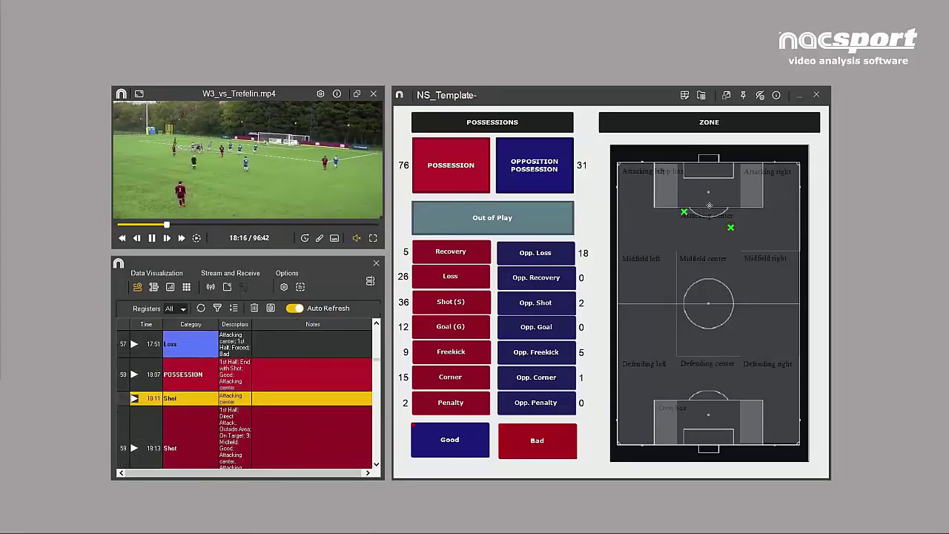
{"action": "left_click", "coordinate": [709, 205]}
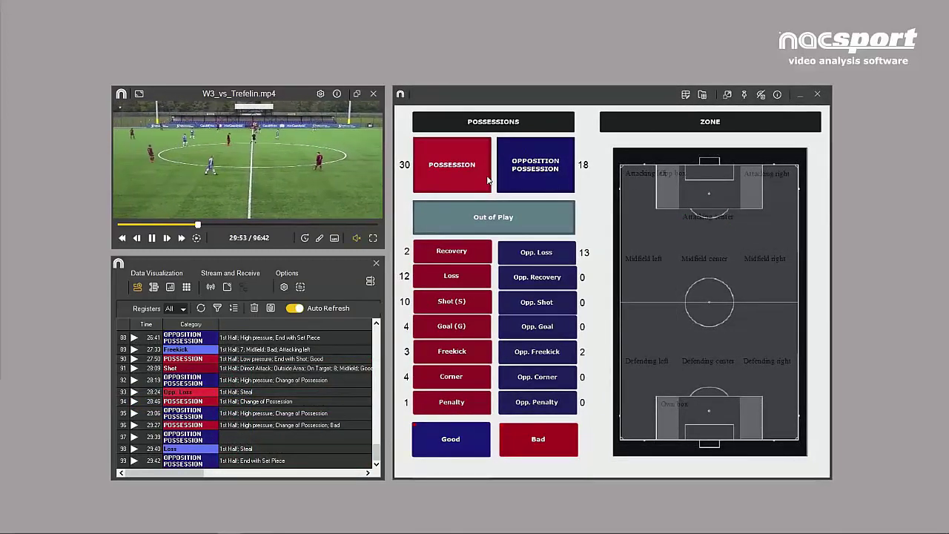
Start a POSSESSION register and plot its path with four points across the Midfield left and Midfield center zones.
{"action": "left_click", "coordinate": [487, 180]}
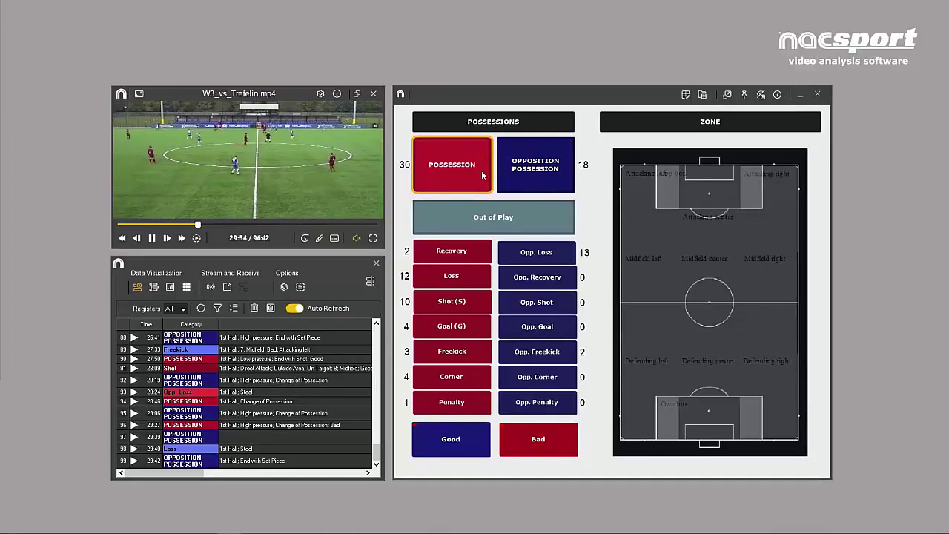
{"action": "left_click", "coordinate": [629, 319]}
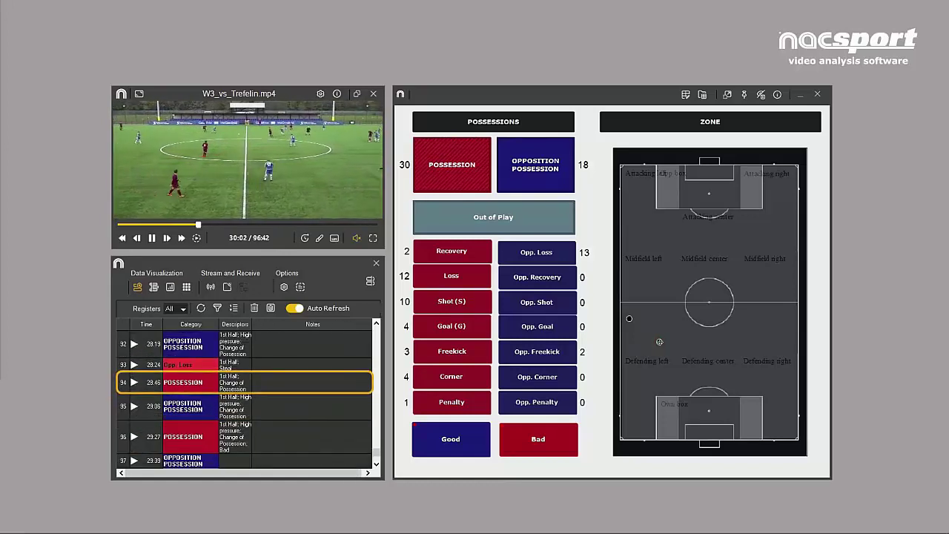
{"action": "left_click", "coordinate": [659, 342]}
{"action": "left_click", "coordinate": [681, 285]}
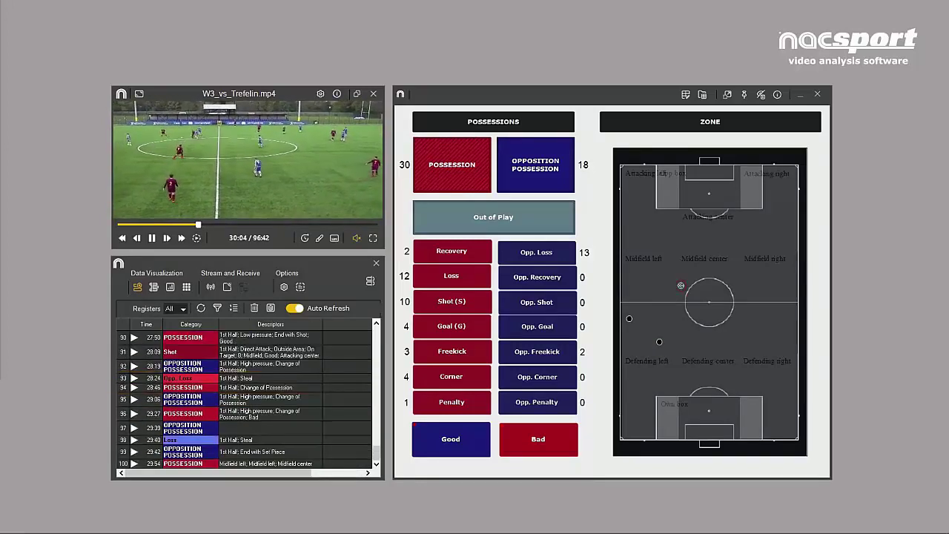
{"action": "left_click", "coordinate": [691, 342]}
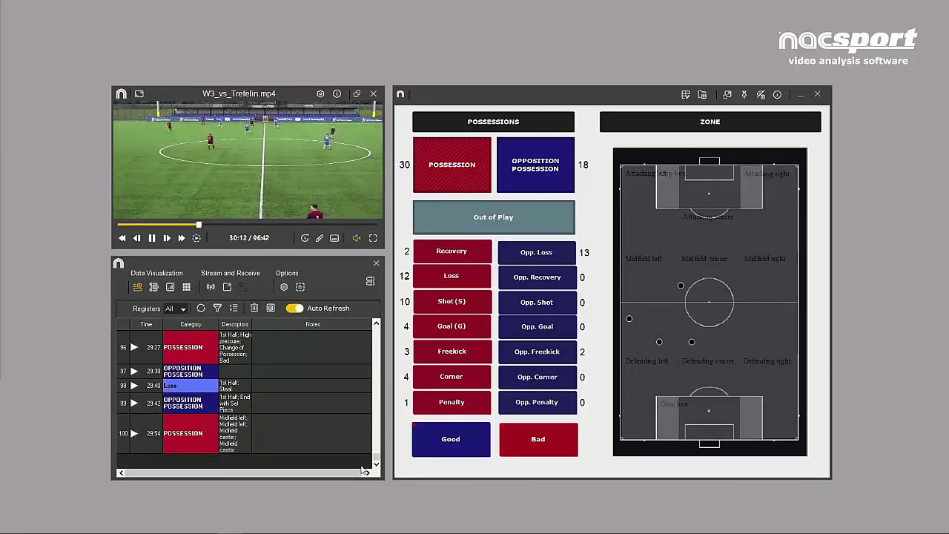
{"action": "left_click", "coordinate": [692, 342]}
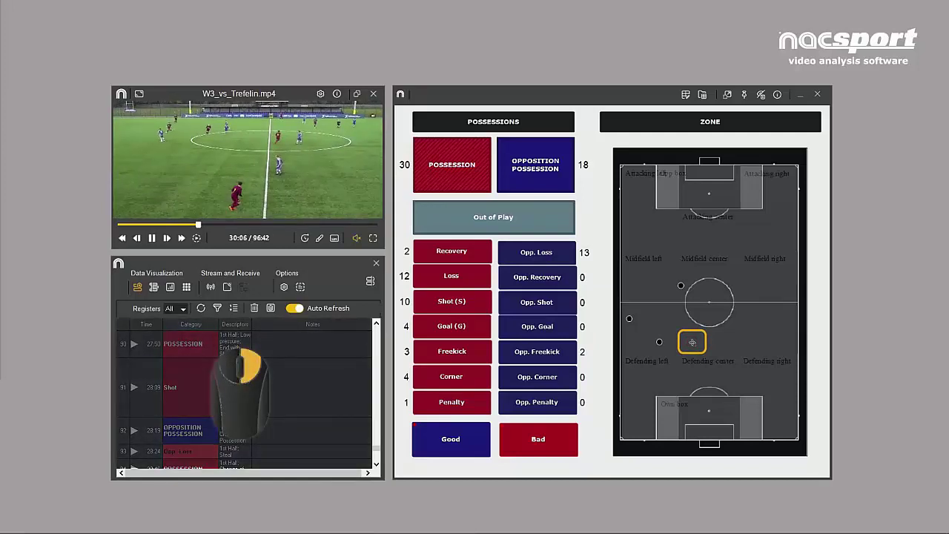
{"action": "left_click", "coordinate": [691, 340]}
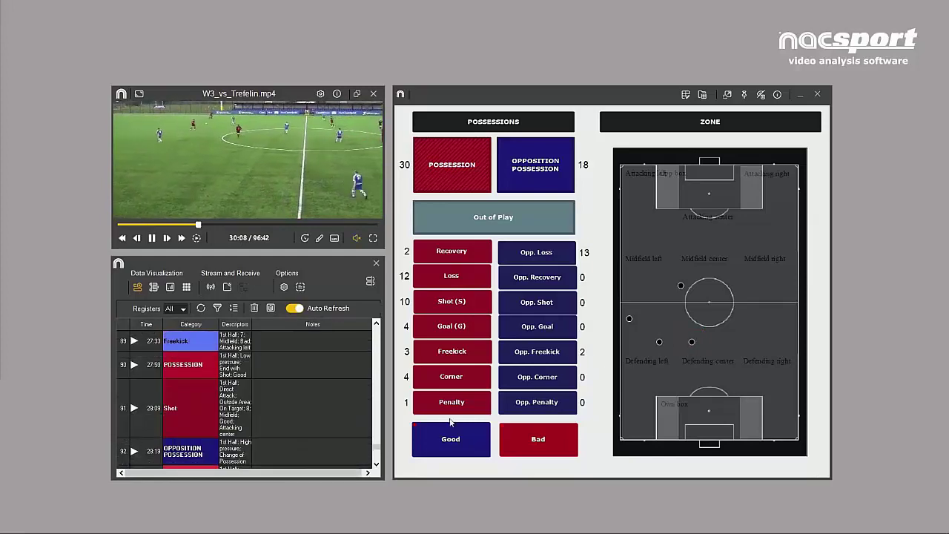
{"action": "scroll", "coordinate": [376, 447], "scroll_direction": "down", "scroll_amount": 1}
{"action": "scroll", "coordinate": [376, 447], "scroll_direction": "down", "scroll_amount": 6}
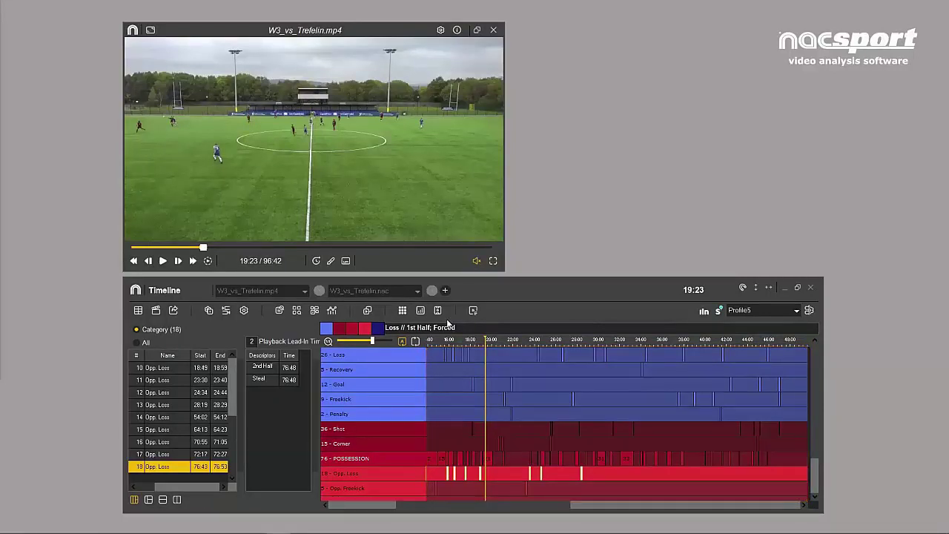
Open the Fields window for the timeline and show the Shot category's points on the pitch.
{"action": "left_click", "coordinate": [437, 311]}
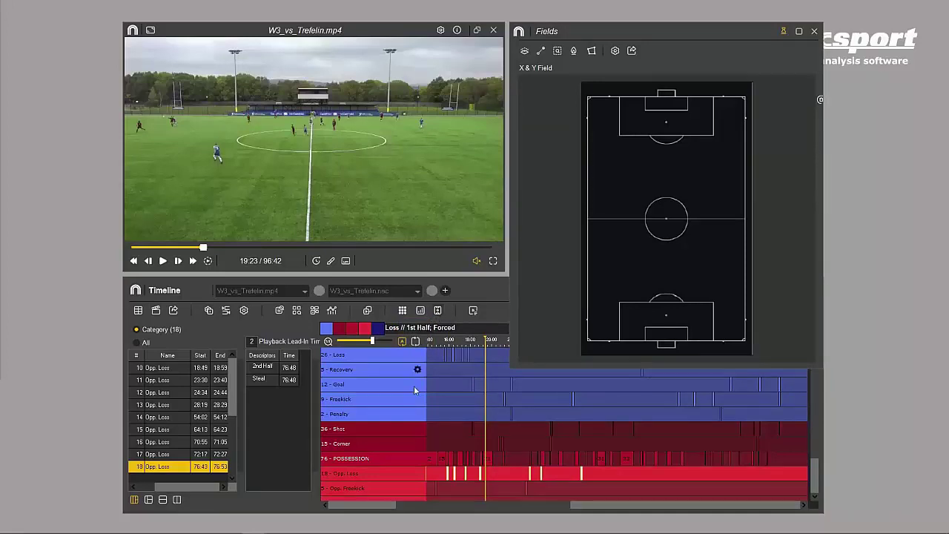
{"action": "left_click", "coordinate": [386, 430]}
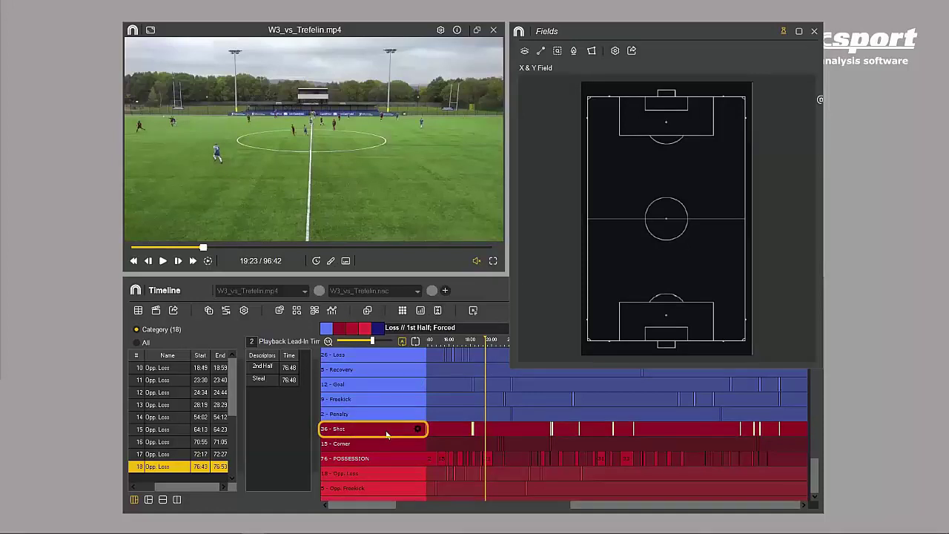
{"action": "double_click", "coordinate": [385, 430]}
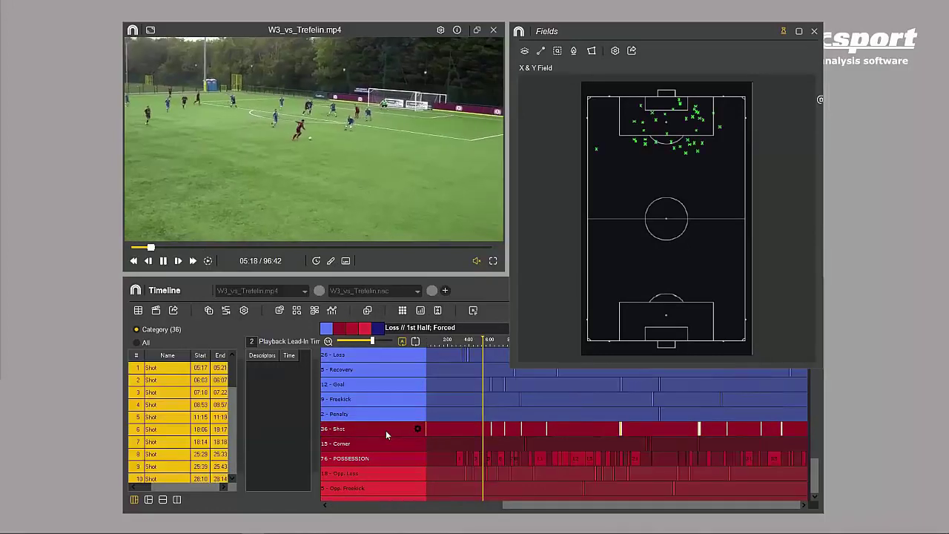
Select the Freekick, Penalty, Shot and Corner categories together to view their combined points on the field.
{"action": "key", "text": "ctrl"}
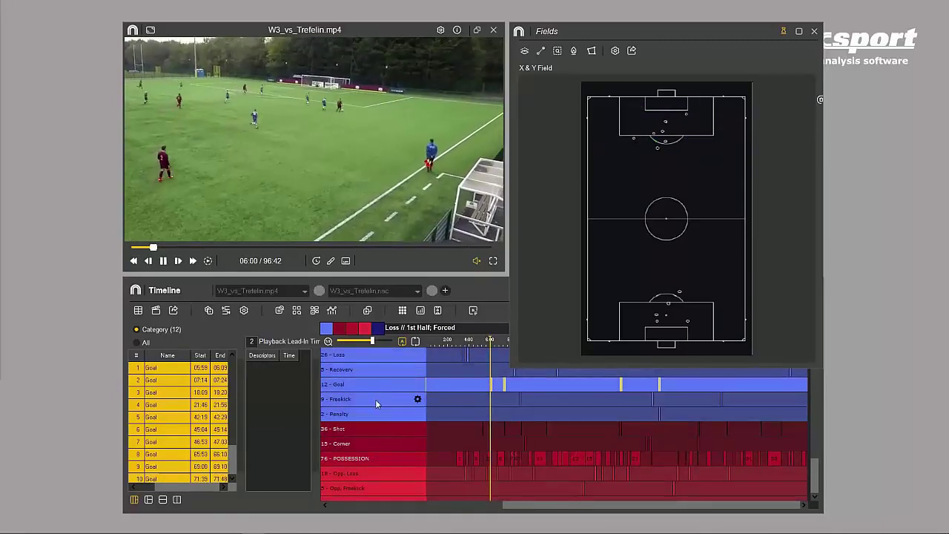
{"action": "left_click", "coordinate": [378, 401], "text": "ctrl"}
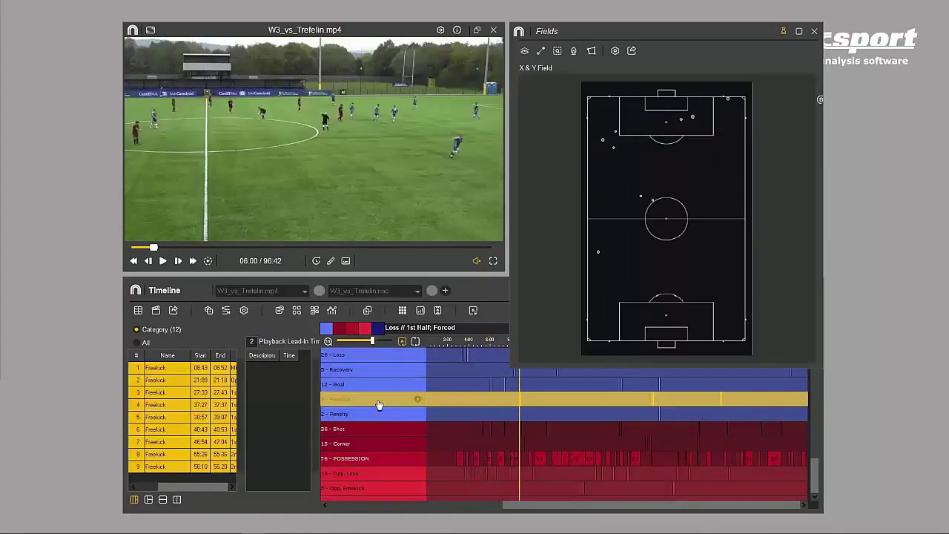
{"action": "left_click", "coordinate": [376, 415], "text": "ctrl"}
{"action": "left_click", "coordinate": [376, 429], "text": "ctrl"}
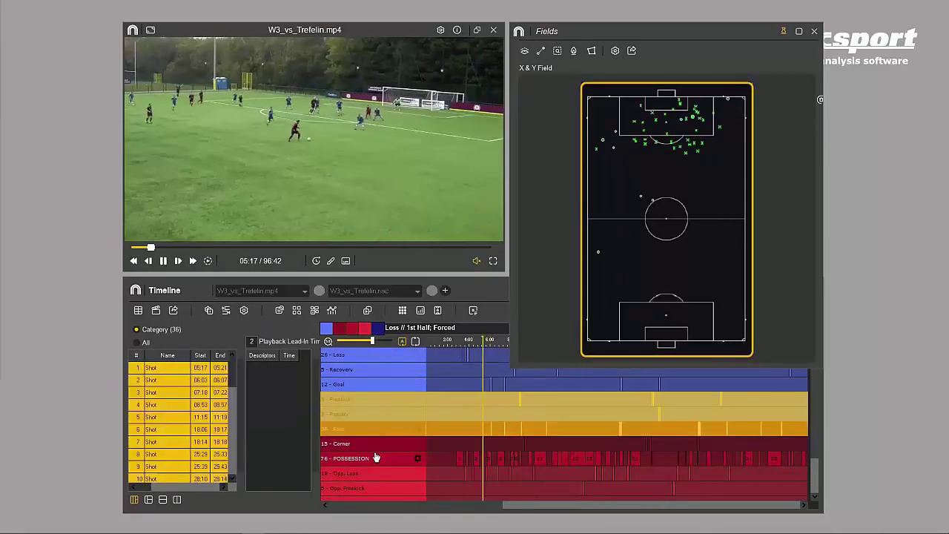
{"action": "left_click", "coordinate": [374, 445], "text": "ctrl"}
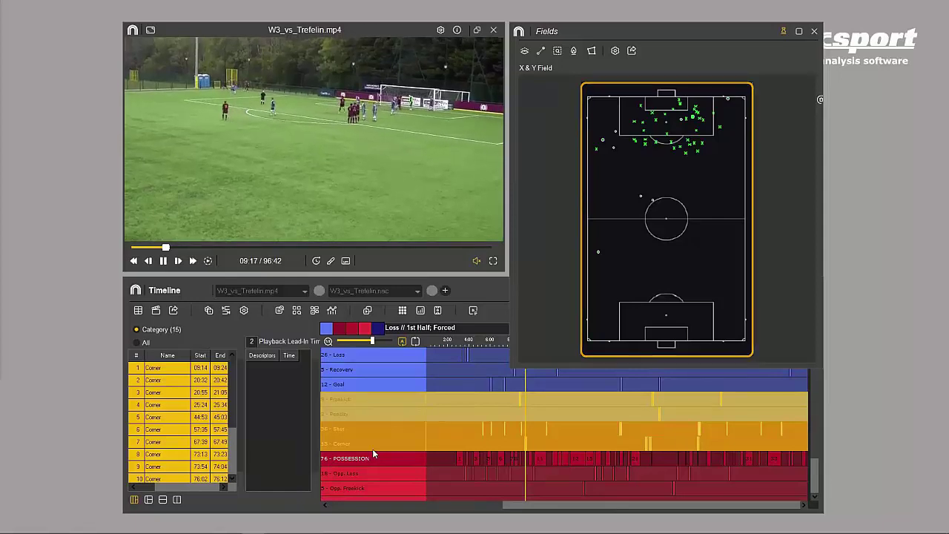
Show only the Shot category and review the individual field positions and clips of shots 2, 3 and 4.
{"action": "left_click", "coordinate": [373, 430]}
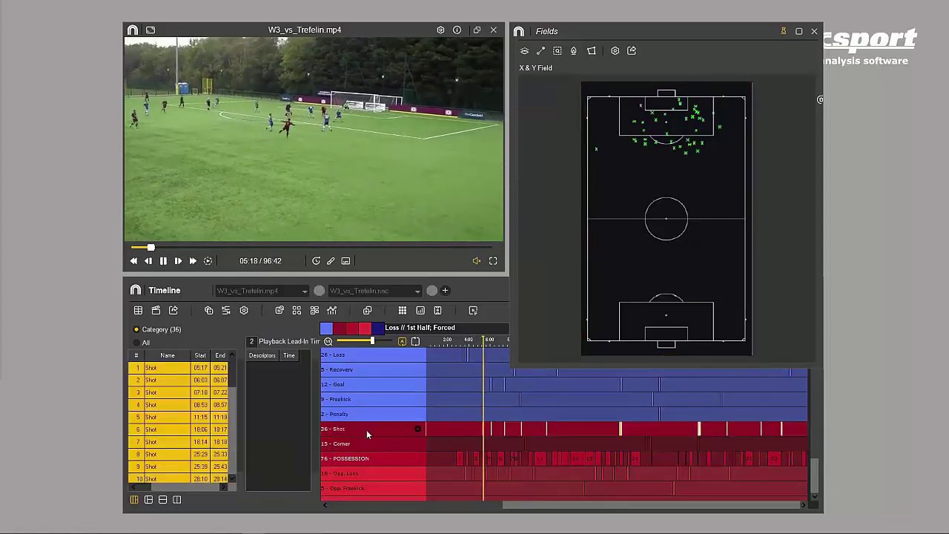
{"action": "left_click", "coordinate": [160, 380]}
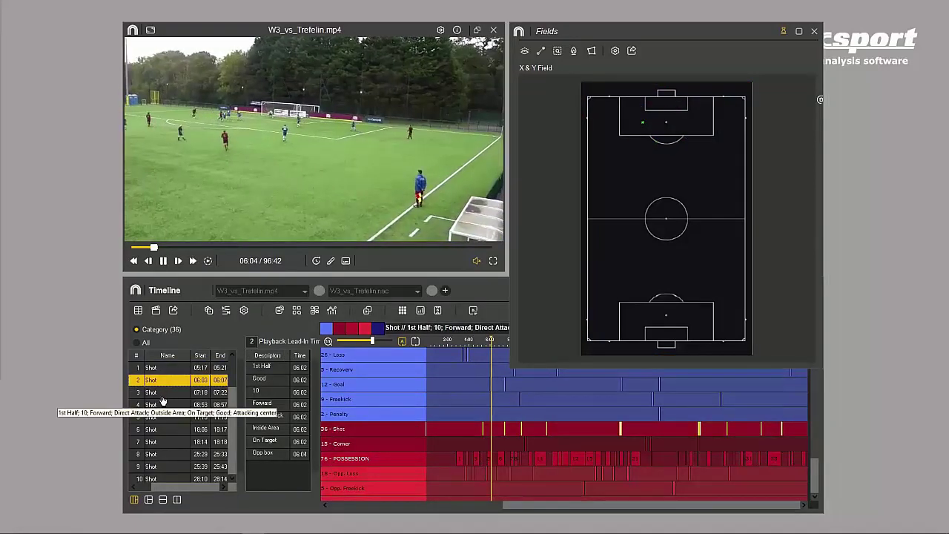
{"action": "left_click", "coordinate": [164, 393]}
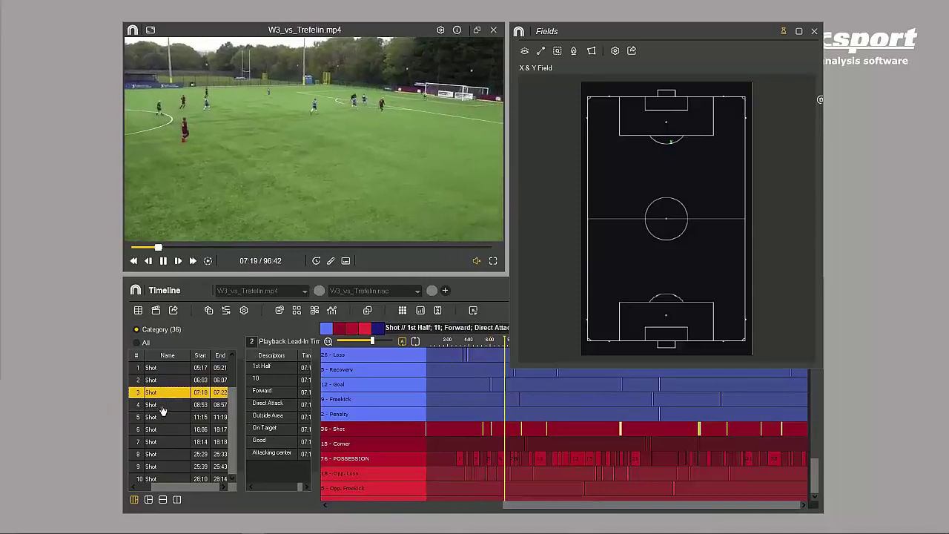
{"action": "left_click", "coordinate": [162, 405]}
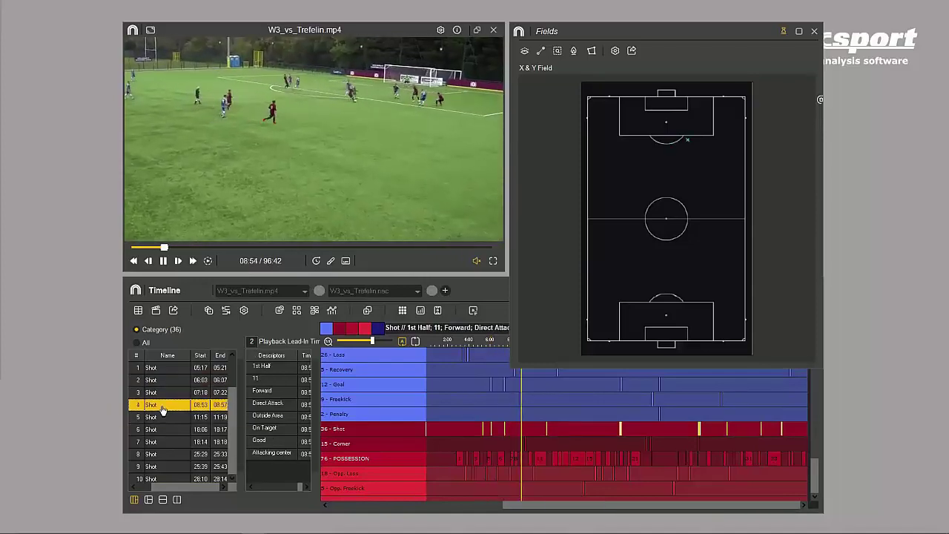
Play shot 6 and review the clips at each of its three points on the field.
{"action": "left_click", "coordinate": [161, 430]}
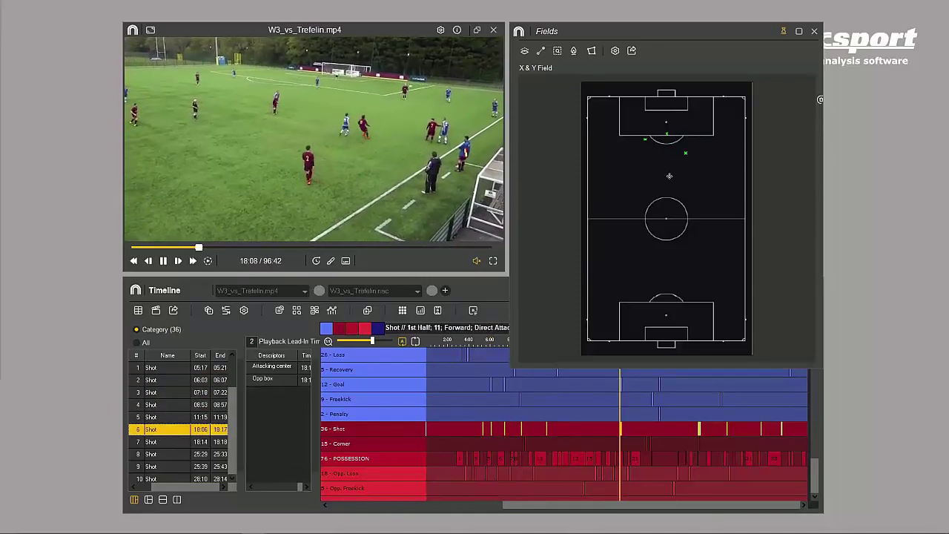
{"action": "mouse_move", "coordinate": [686, 155]}
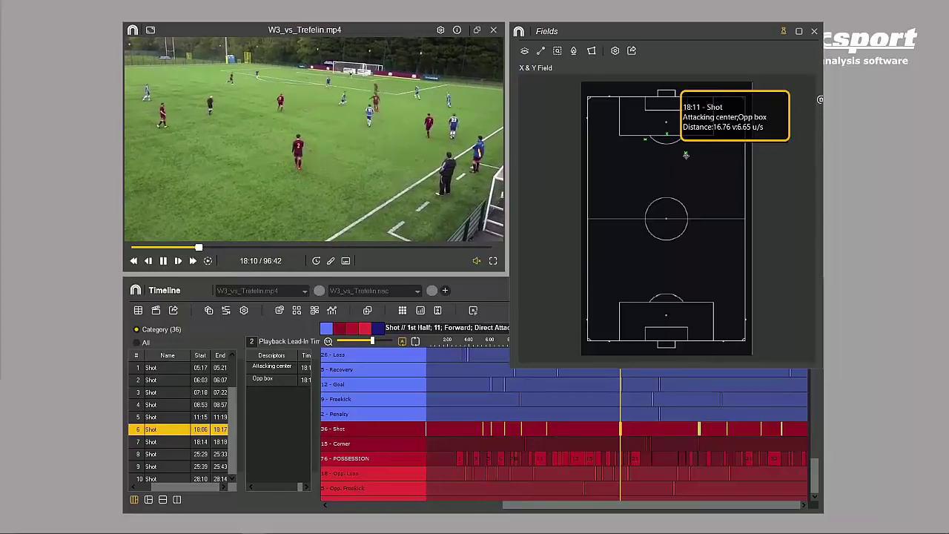
{"action": "left_click", "coordinate": [686, 153]}
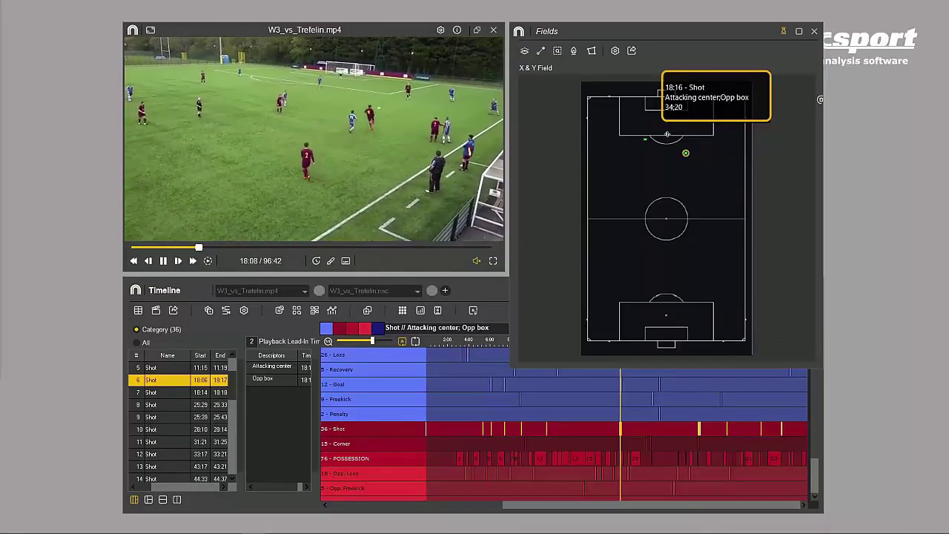
{"action": "left_click", "coordinate": [667, 135]}
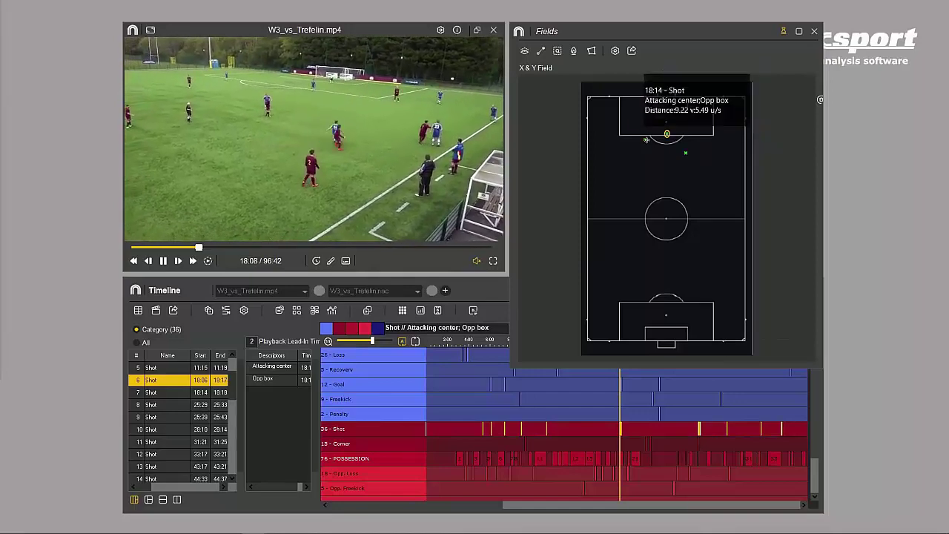
{"action": "left_click", "coordinate": [645, 139]}
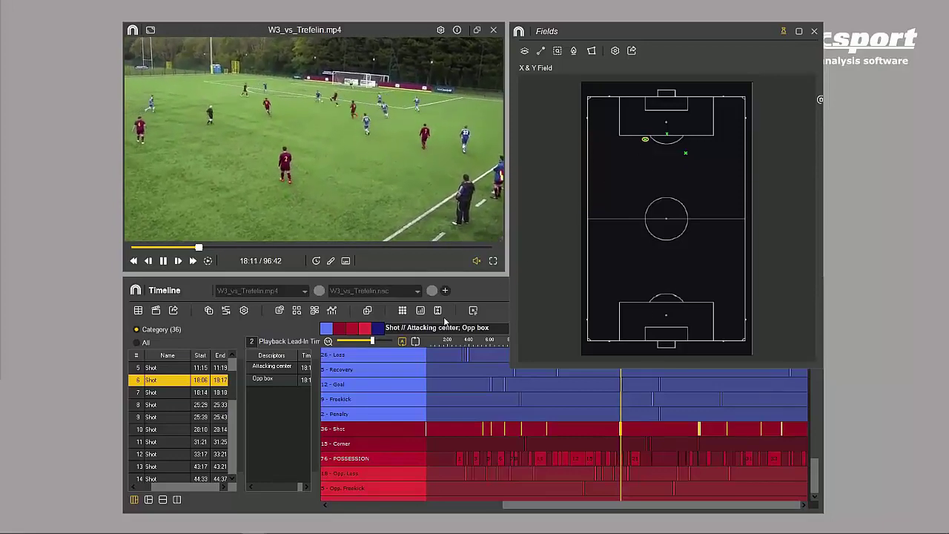
Show the Goal category's points and review goal 2's field position and clip with the zone layers displayed.
{"action": "left_click", "coordinate": [320, 384]}
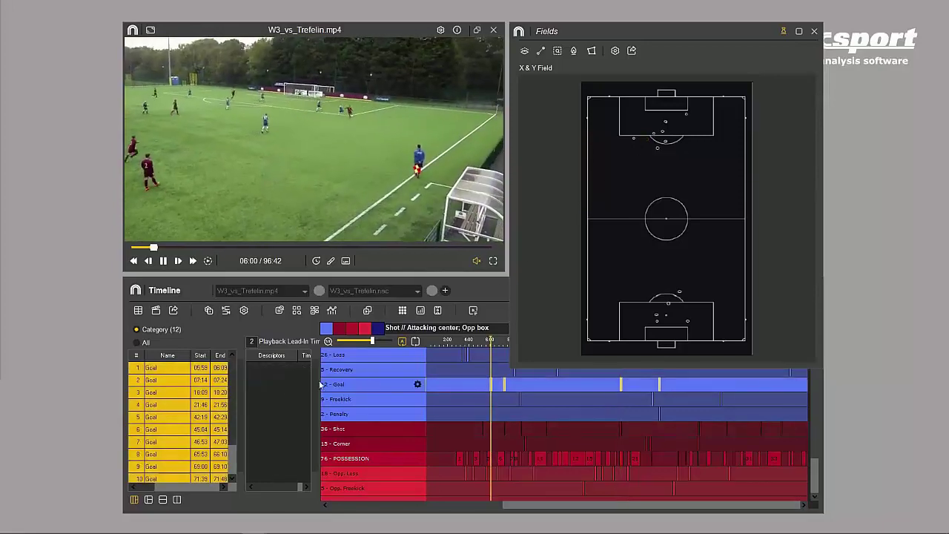
{"action": "left_click", "coordinate": [170, 382]}
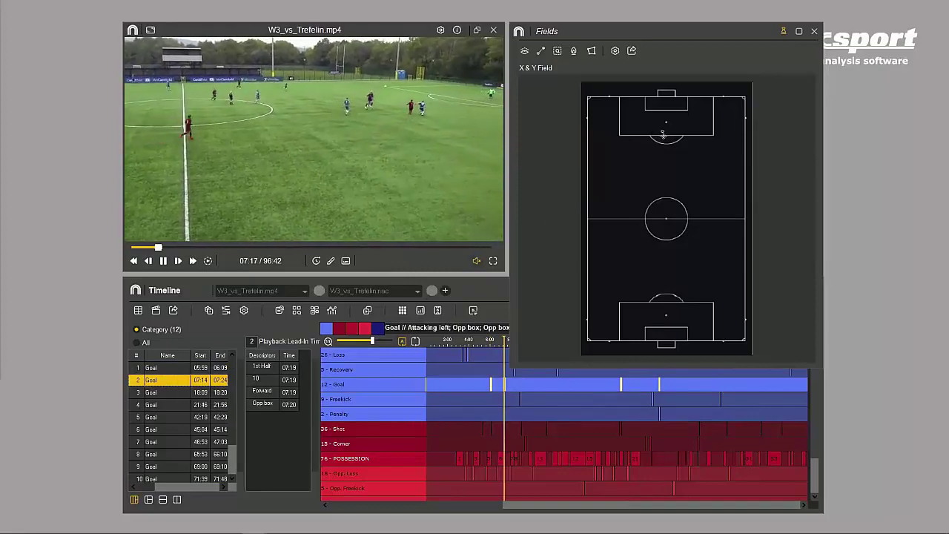
{"action": "left_click", "coordinate": [663, 133]}
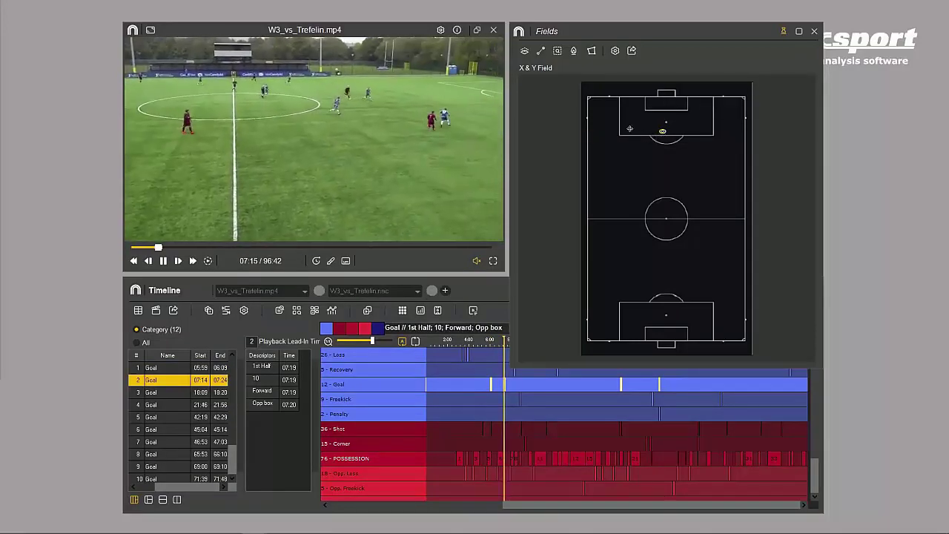
{"action": "left_click", "coordinate": [525, 52]}
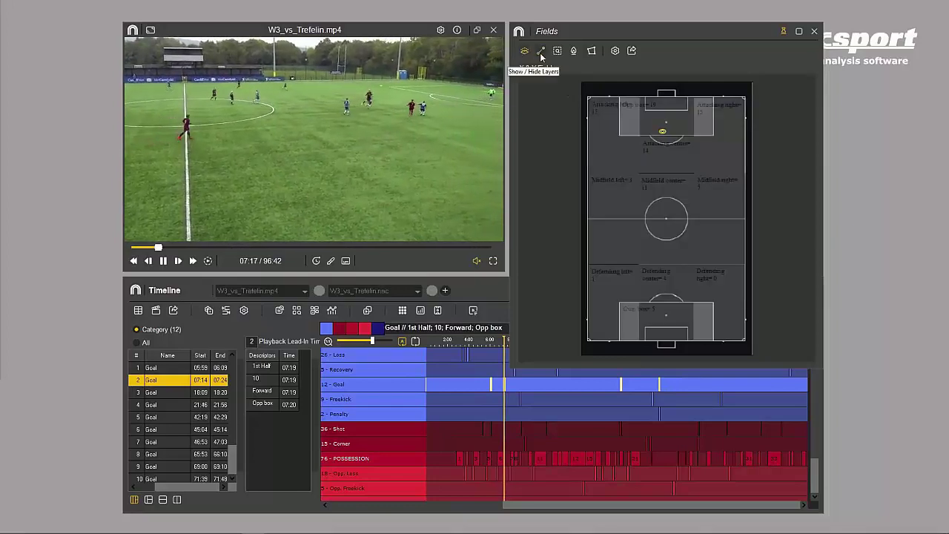
{"action": "left_click", "coordinate": [557, 50]}
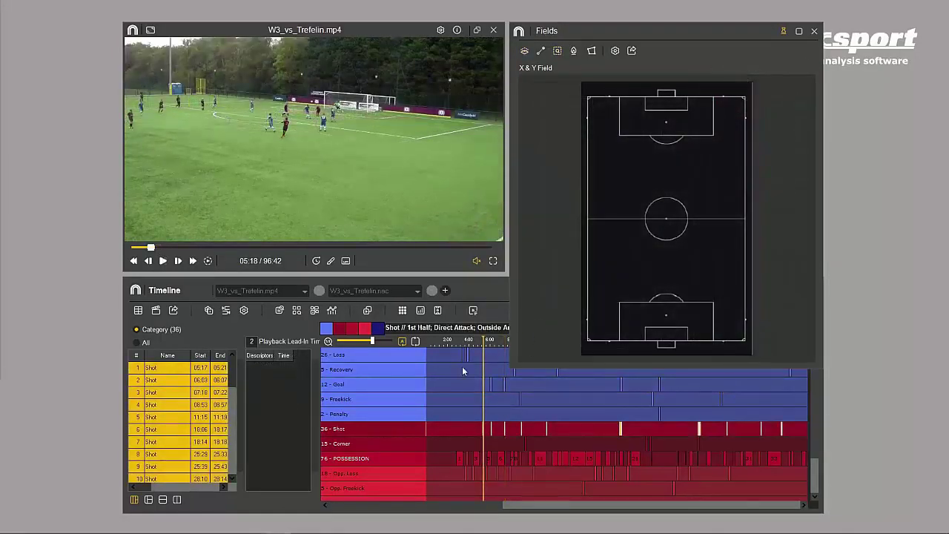
Show the Shot category's points with the video paused, and switch the zone layers and connecting lines on and off.
{"action": "left_click", "coordinate": [376, 428]}
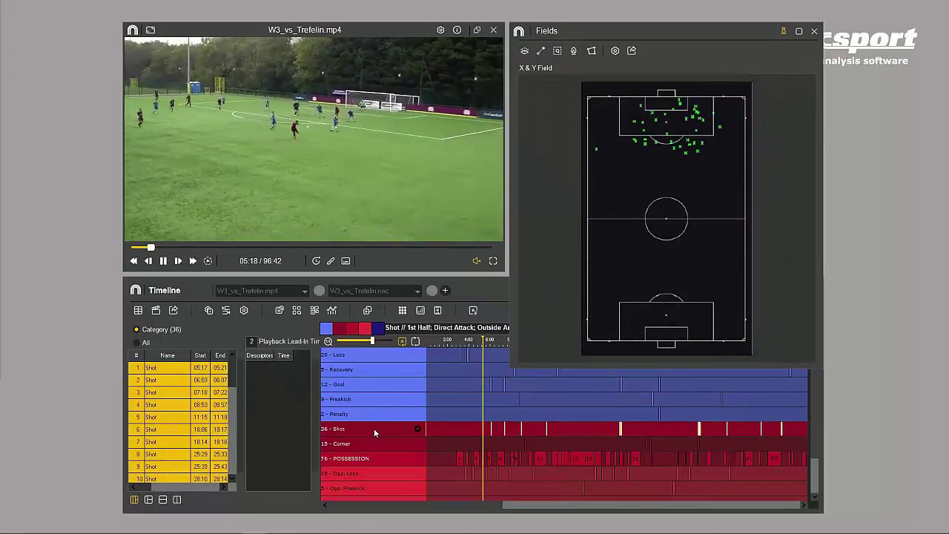
{"action": "key", "text": "space"}
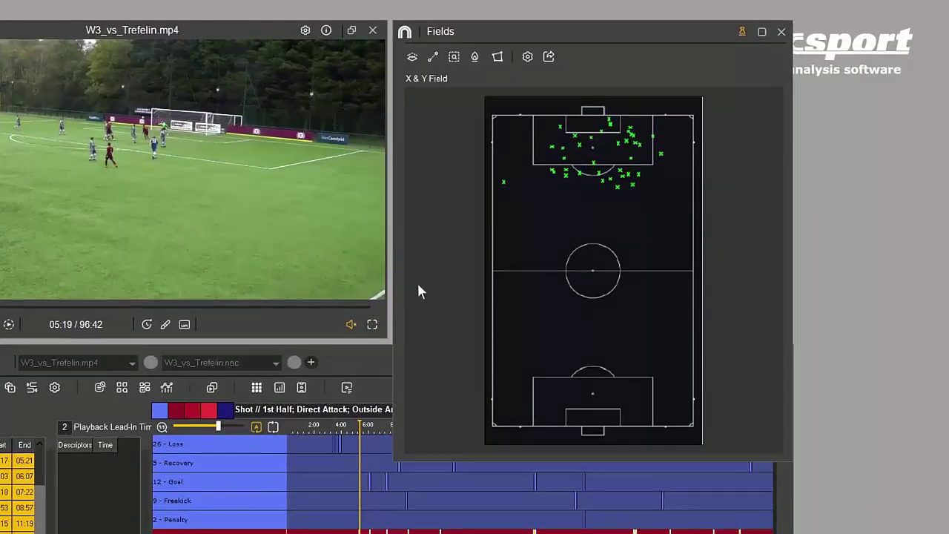
{"action": "key", "text": "ctrl"}
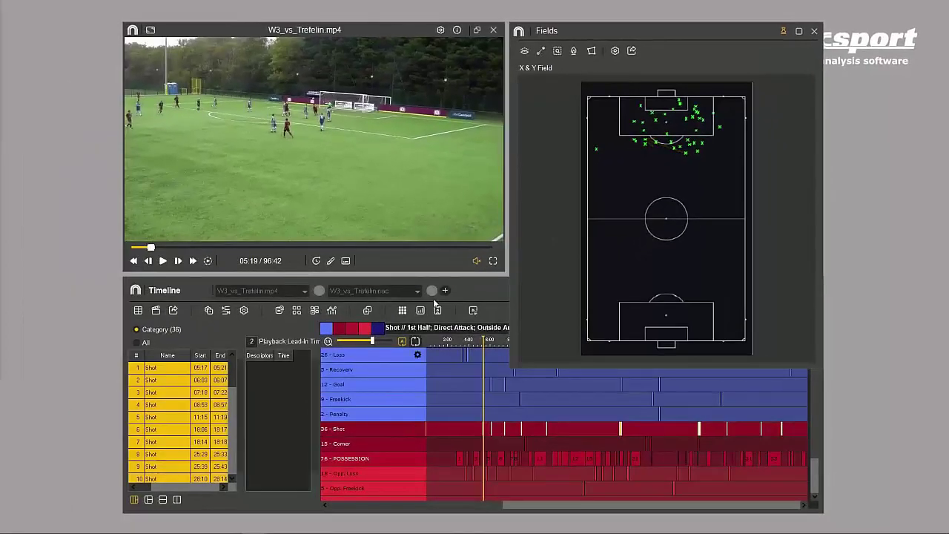
{"action": "left_click", "coordinate": [527, 55]}
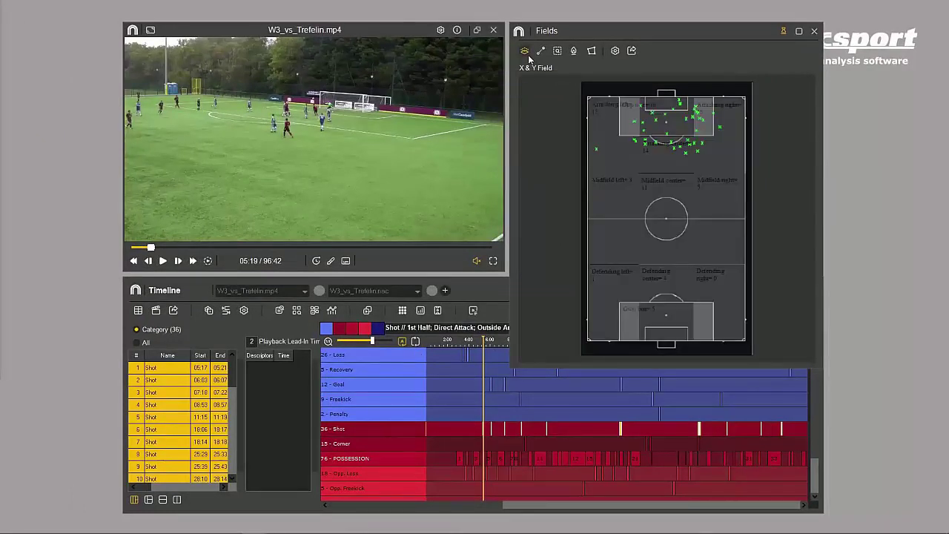
{"action": "left_click", "coordinate": [528, 57]}
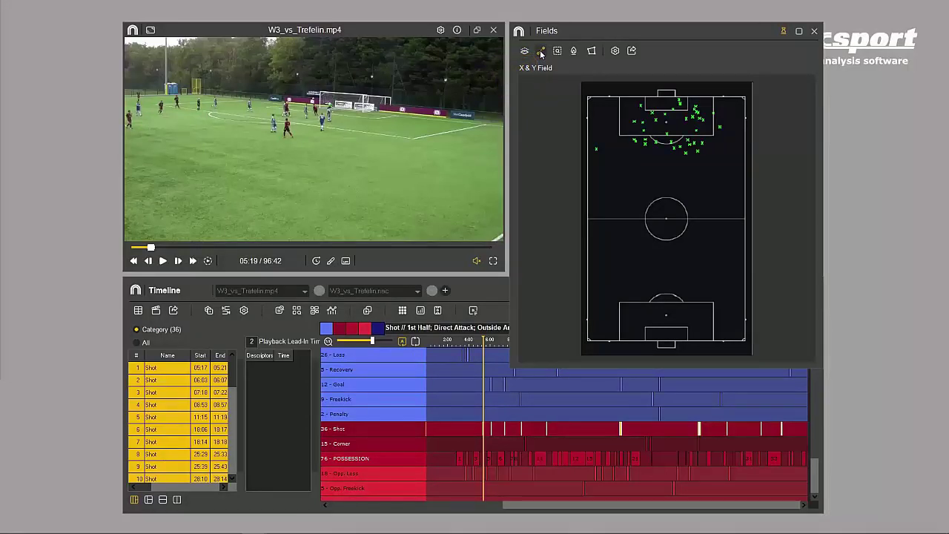
{"action": "left_click", "coordinate": [541, 54]}
{"action": "left_click", "coordinate": [541, 53]}
Search for registers with points inside the opponent's penalty area and create a heat map from them.
{"action": "left_click", "coordinate": [557, 52]}
{"action": "left_click", "coordinate": [558, 52]}
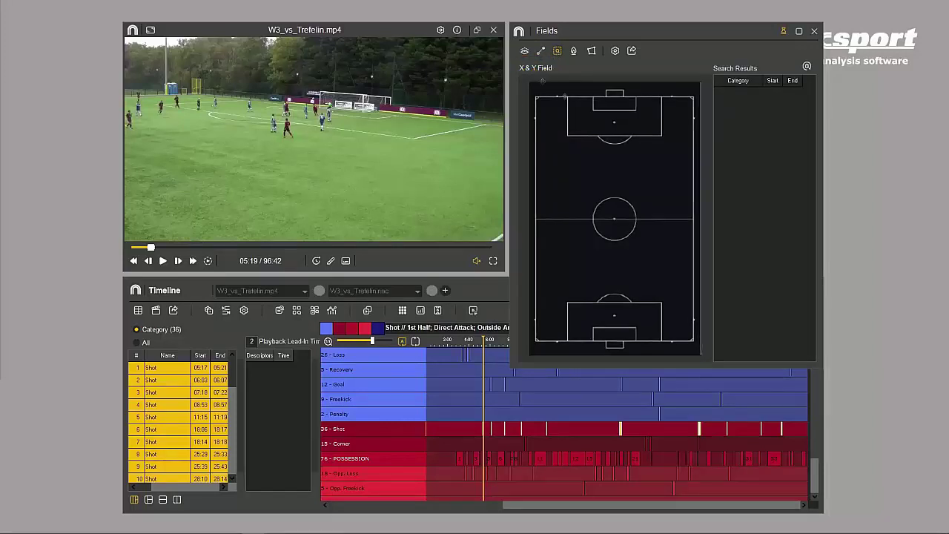
{"action": "left_click_drag", "start_coordinate": [568, 96], "coordinate": [663, 135]}
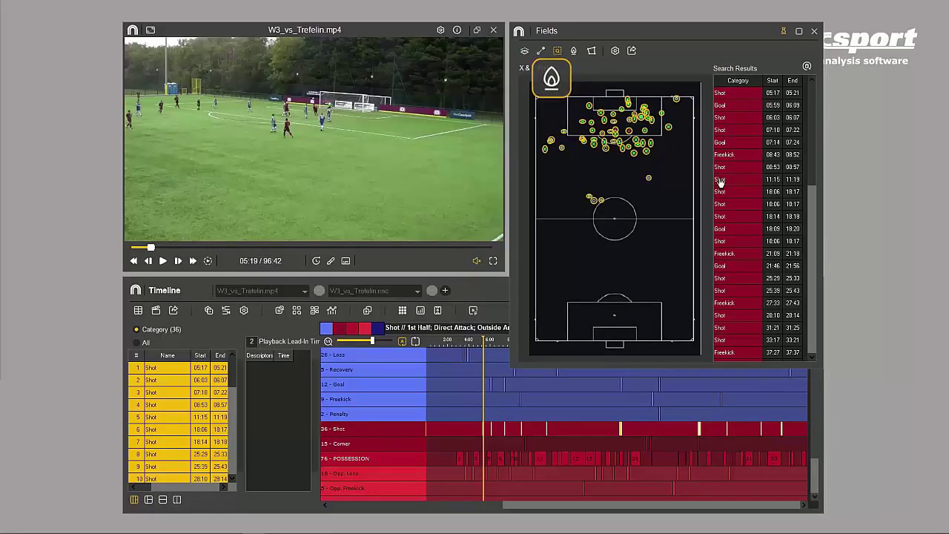
{"action": "left_click", "coordinate": [573, 52]}
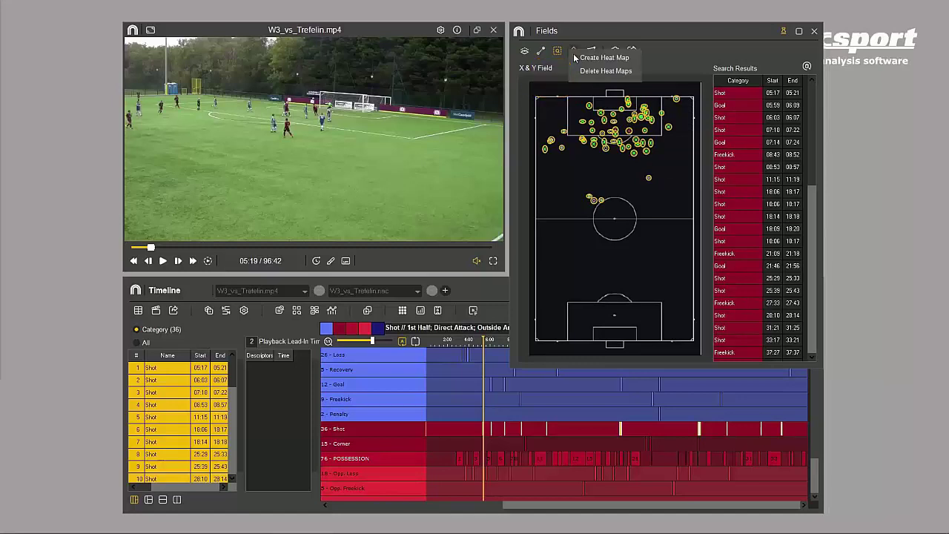
{"action": "left_click", "coordinate": [582, 58]}
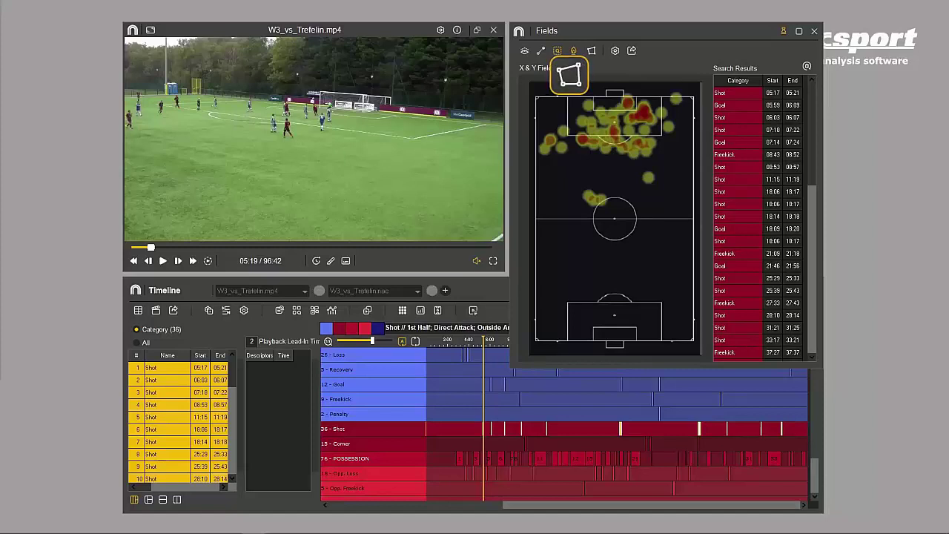
View the area enclosed by the points, hide it again, and look at the field's shape size and property options.
{"action": "left_click", "coordinate": [592, 51]}
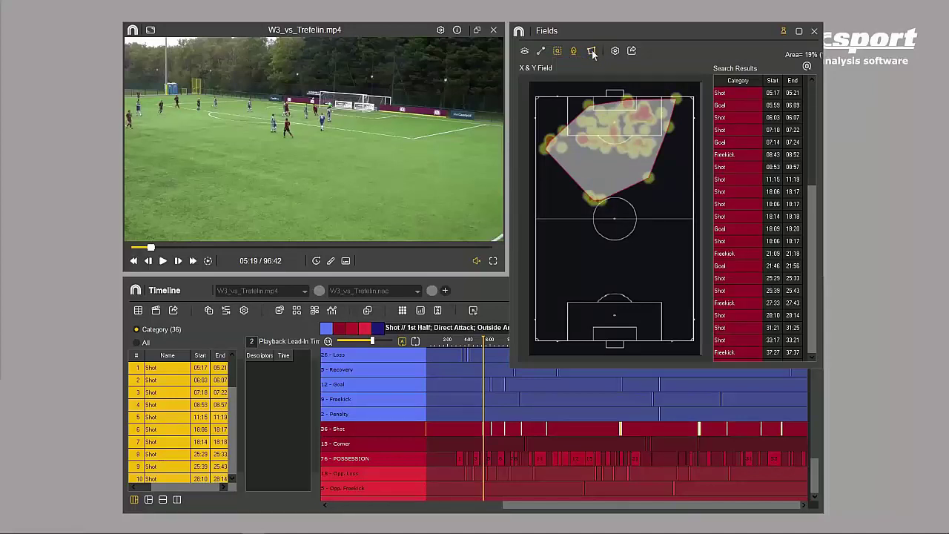
{"action": "left_click", "coordinate": [593, 53]}
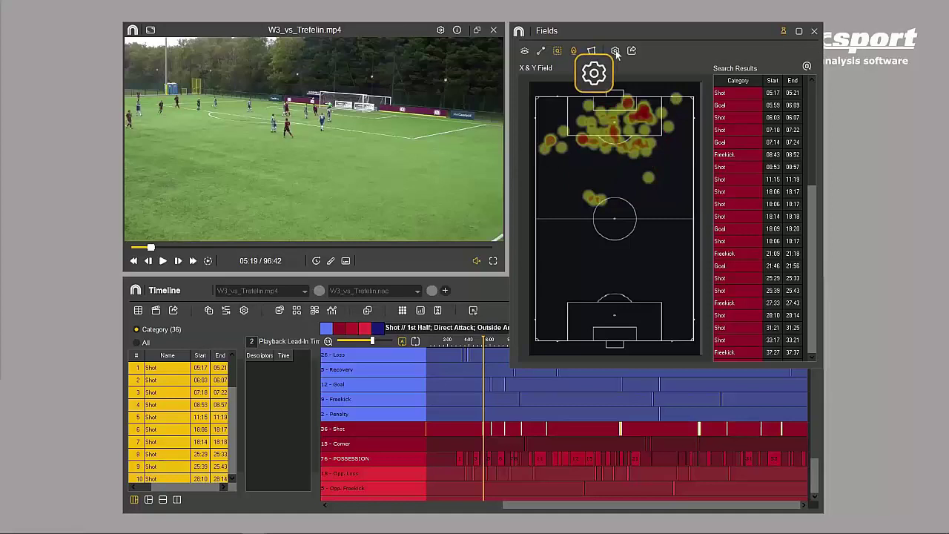
{"action": "left_click", "coordinate": [615, 52]}
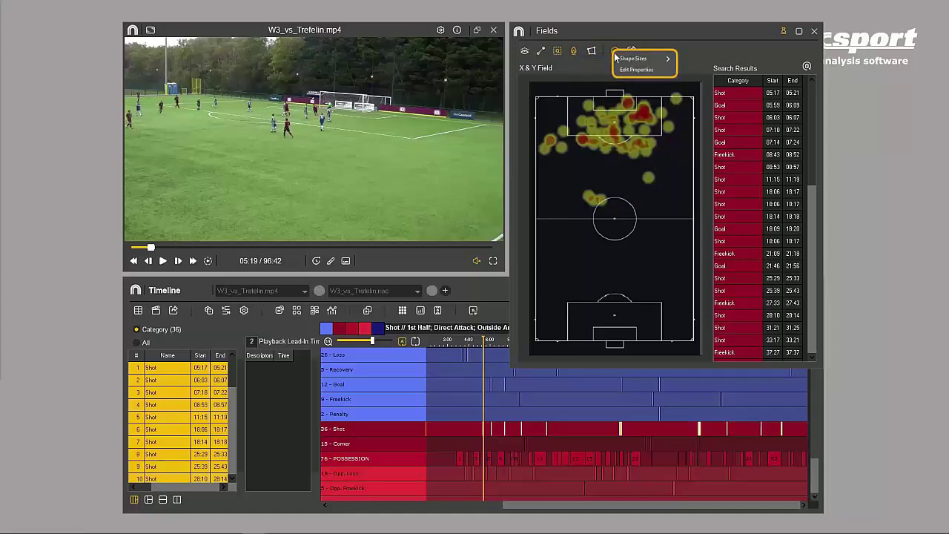
{"action": "left_click", "coordinate": [616, 52]}
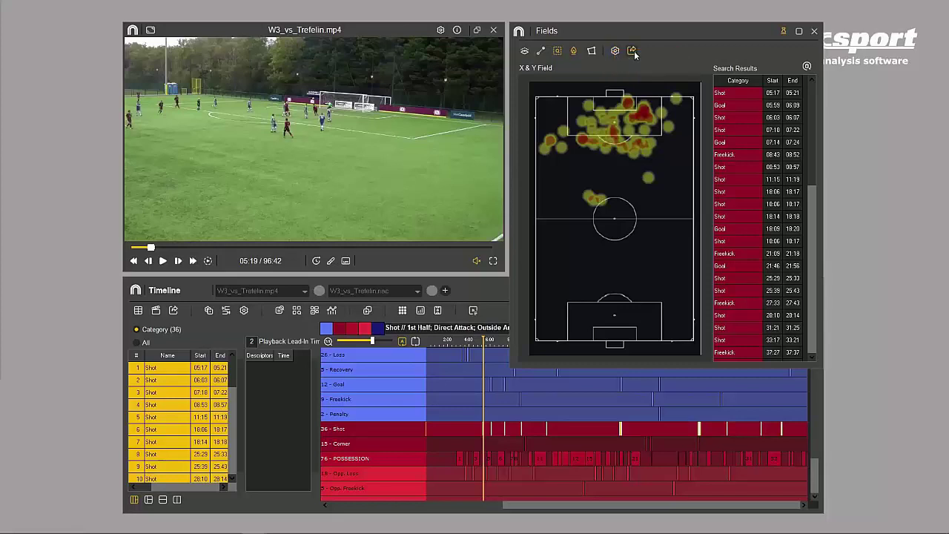
Export the field graphic as an image and select the Image item in the presentation's SHOT list.
{"action": "left_click", "coordinate": [635, 52]}
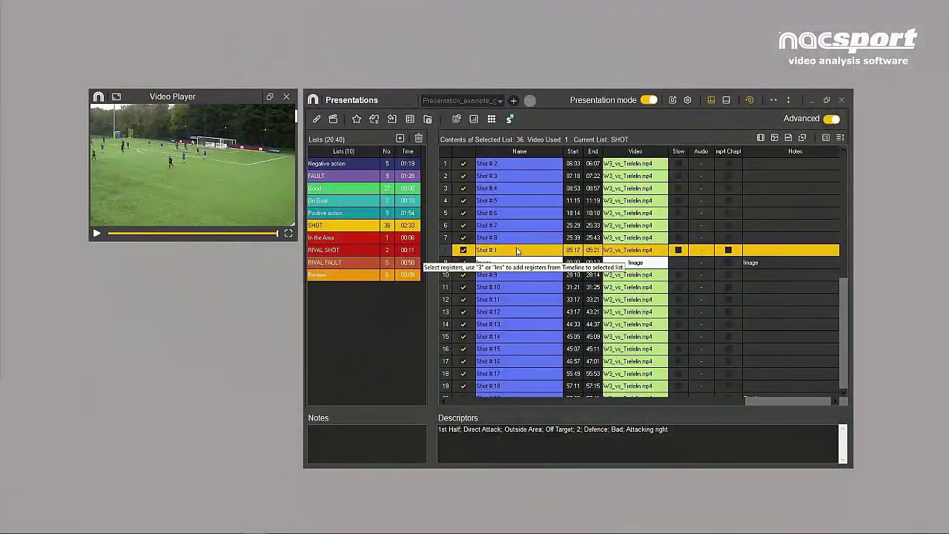
{"action": "left_click", "coordinate": [520, 263]}
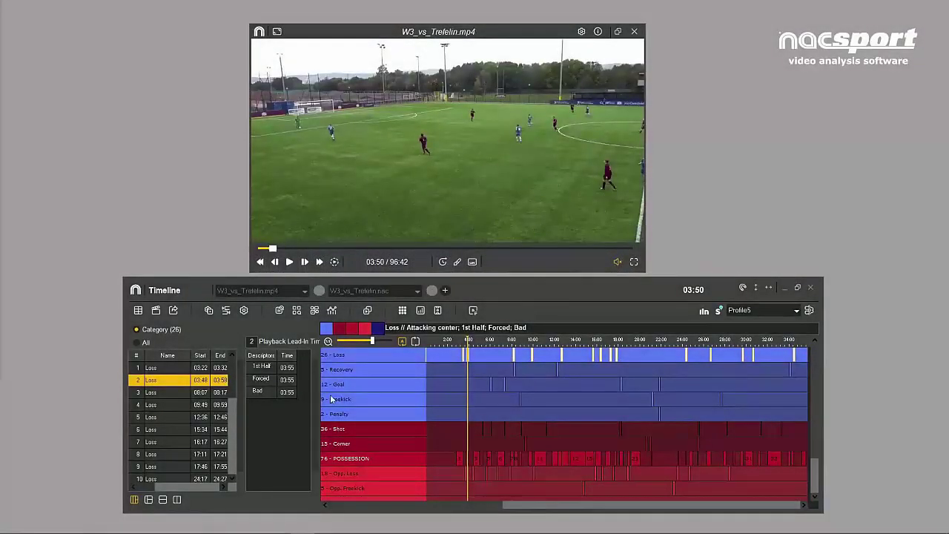
Select the Shot category and export the timeline to MS Excel (XLS format 1) with Export XY enabled.
{"action": "left_click", "coordinate": [360, 430]}
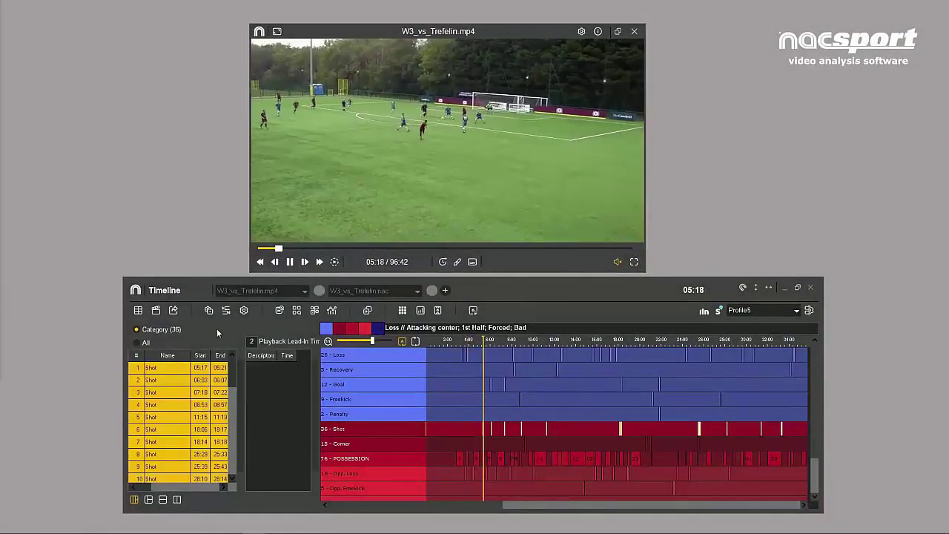
{"action": "left_click", "coordinate": [175, 310]}
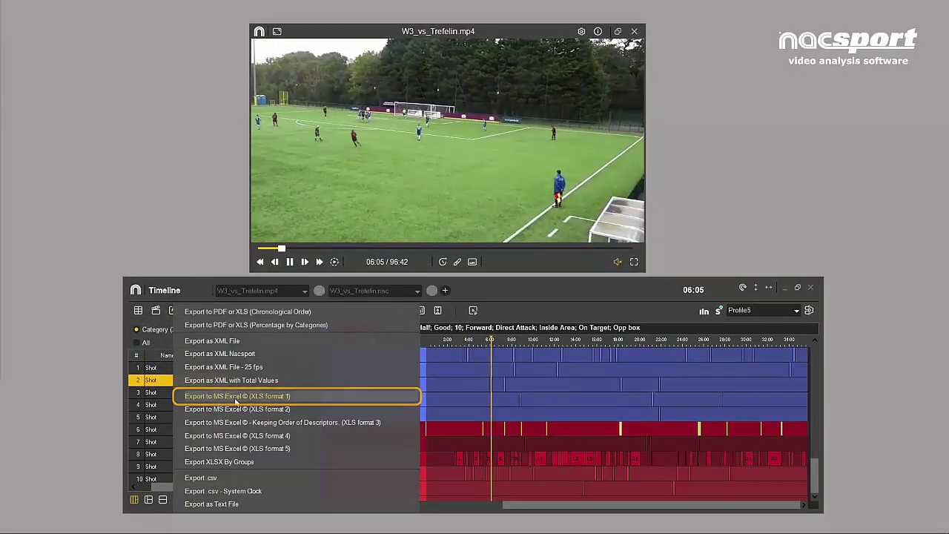
{"action": "left_click", "coordinate": [236, 401]}
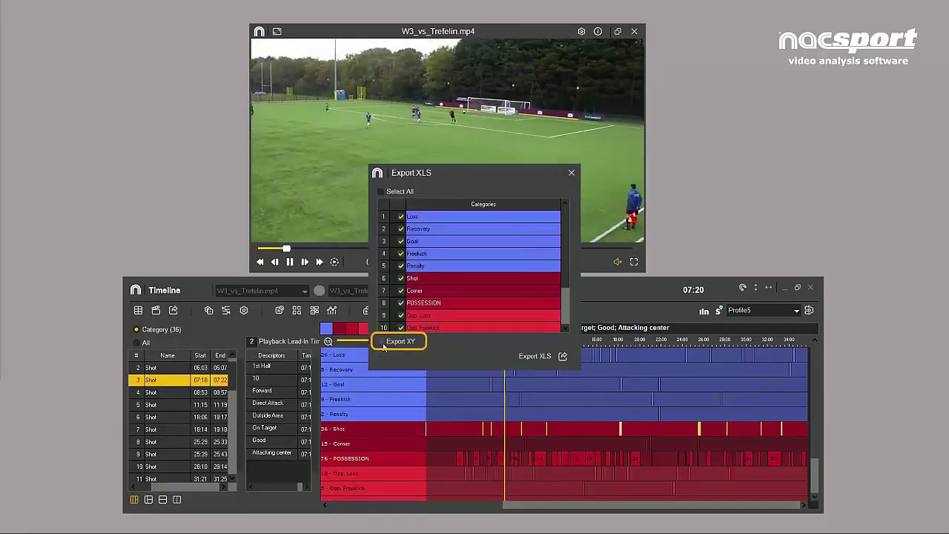
{"action": "left_click", "coordinate": [382, 344]}
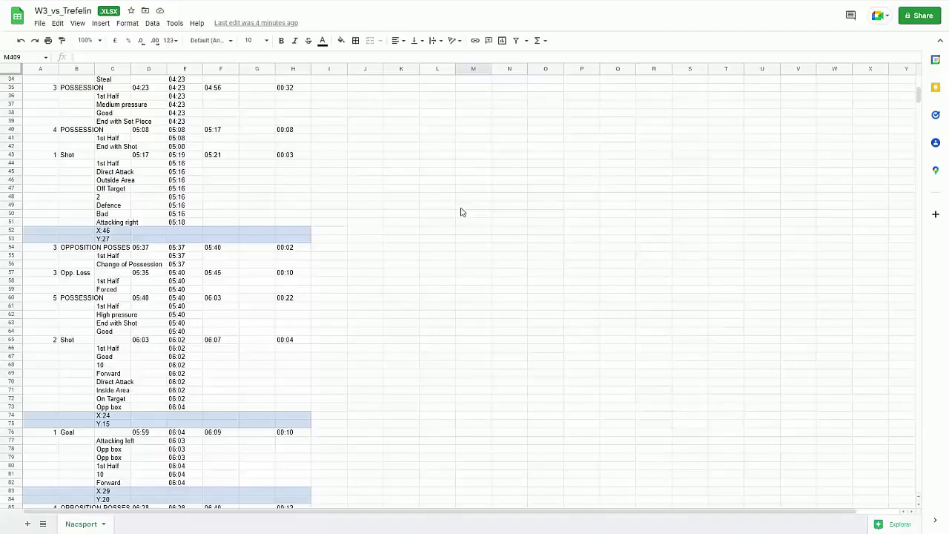
Switch to the exported W3_vs_Trefelin spreadsheet in Google Sheets and examine the registers' X and Y coordinates.
{"action": "scroll", "coordinate": [461, 212], "scroll_direction": "down", "scroll_amount": 12}
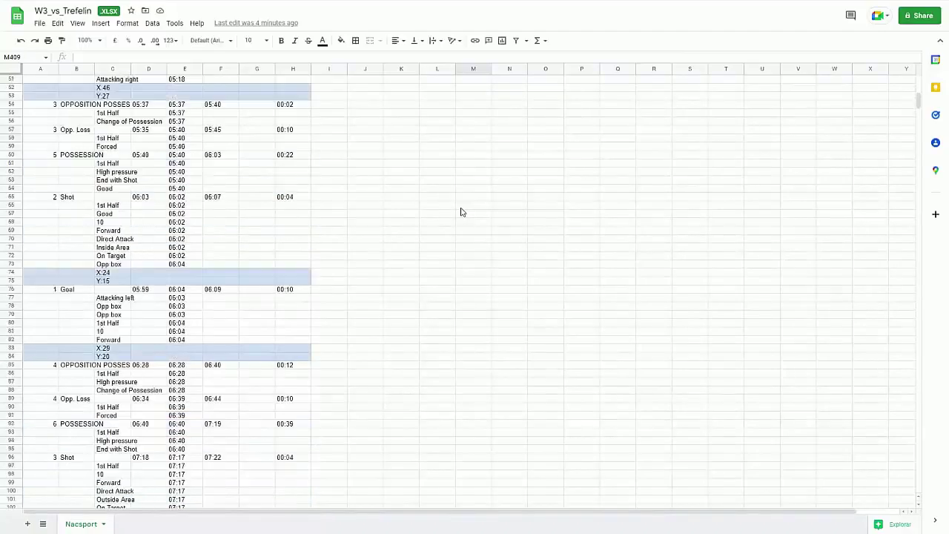
{"action": "scroll", "coordinate": [460, 212], "scroll_direction": "down", "scroll_amount": 2}
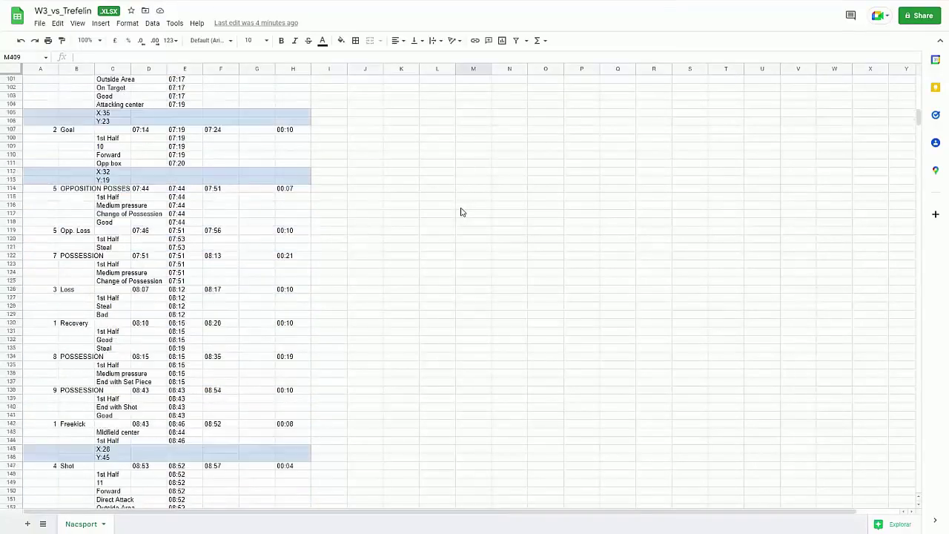
{"action": "scroll", "coordinate": [461, 212], "scroll_direction": "down", "scroll_amount": 4}
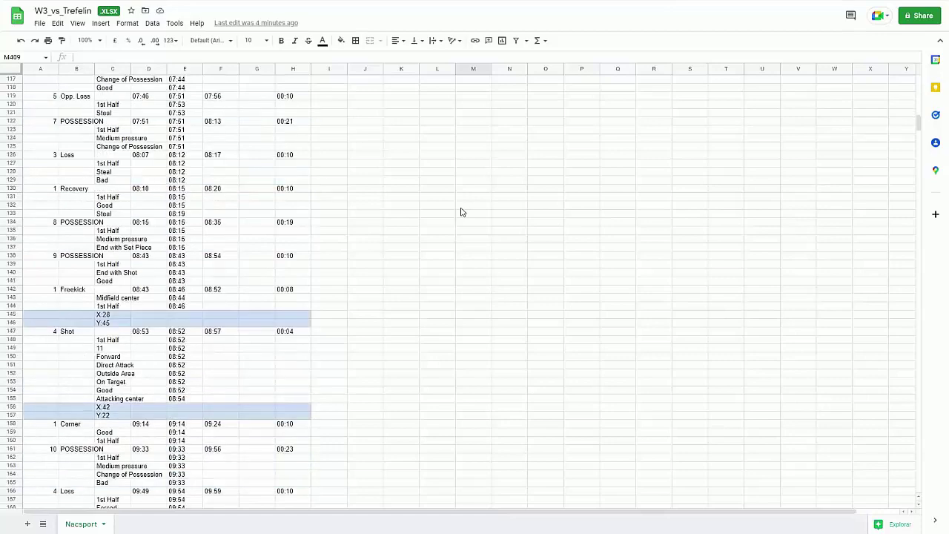
{"action": "scroll", "coordinate": [461, 212], "scroll_direction": "down", "scroll_amount": 2}
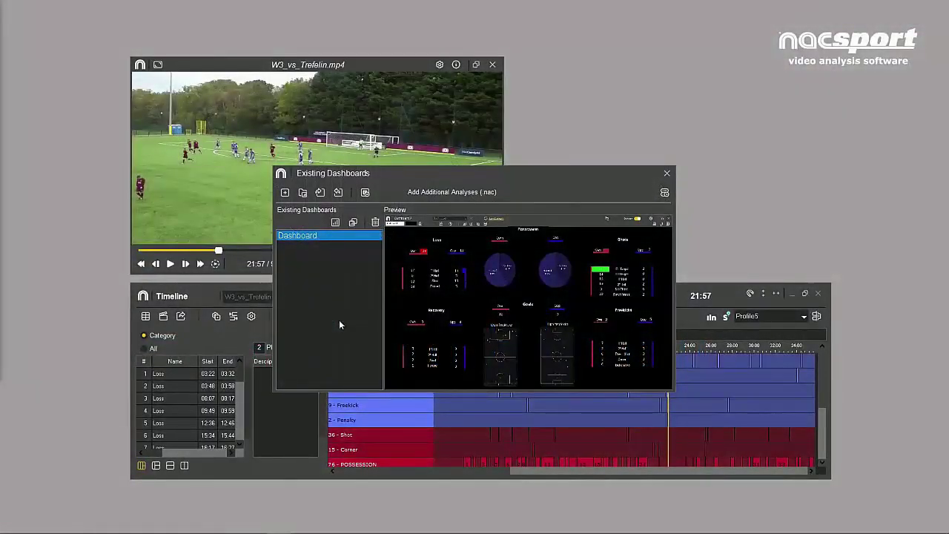
Open the existing dashboard named Dashboard and look through the registers in the presentation's Own box list.
{"action": "double_click", "coordinate": [333, 237]}
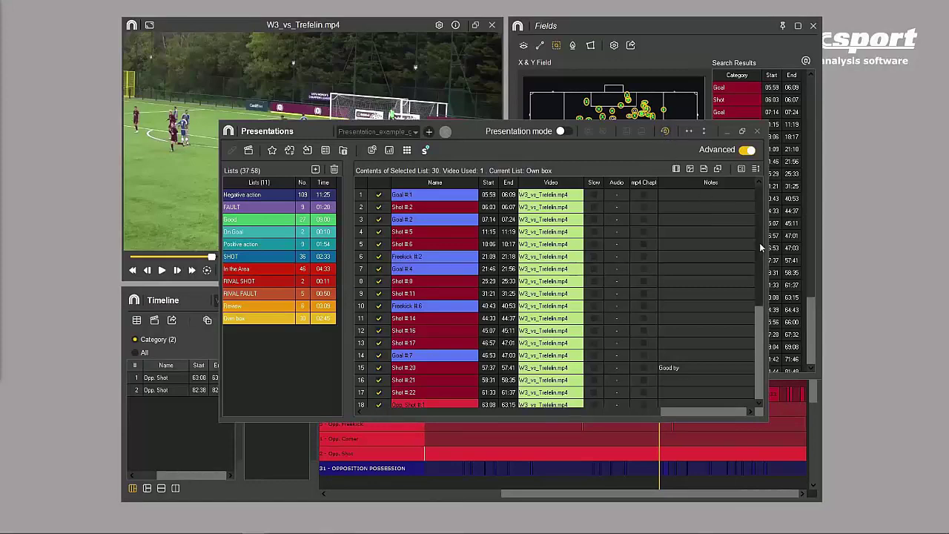
{"action": "left_click_drag", "start_coordinate": [760, 242], "coordinate": [761, 340]}
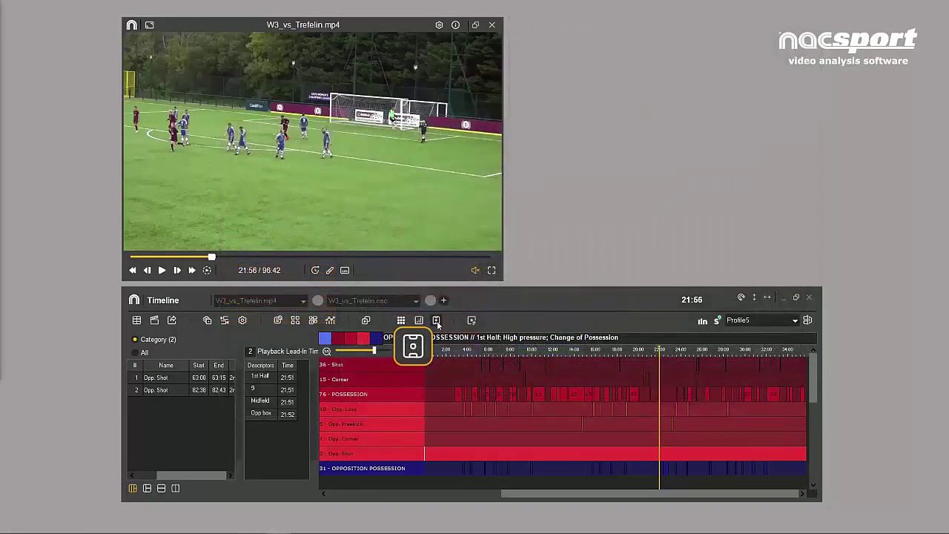
Open the Fields window and the existing presentation Presentation_example_graph, and select its Own box list.
{"action": "left_click", "coordinate": [436, 319]}
{"action": "left_click", "coordinate": [471, 321]}
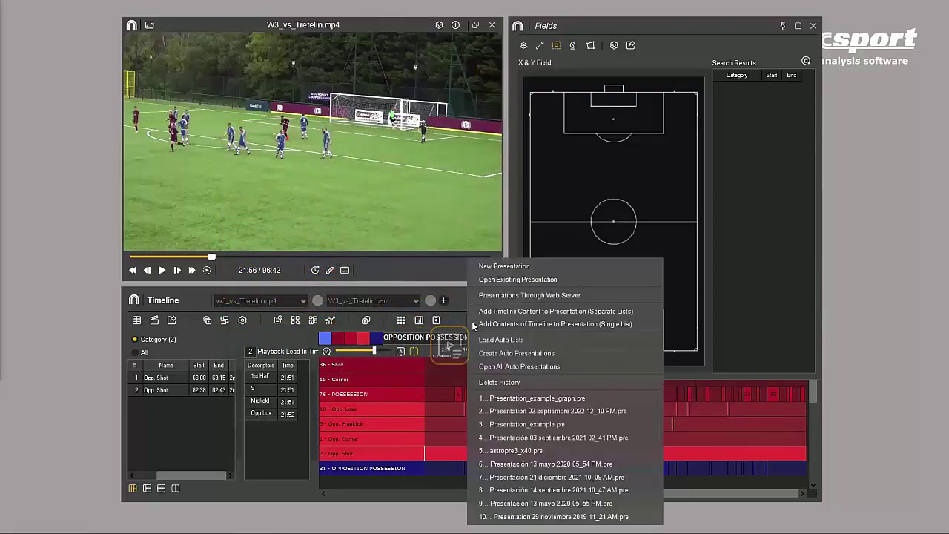
{"action": "left_click", "coordinate": [500, 280]}
{"action": "double_click", "coordinate": [409, 195]}
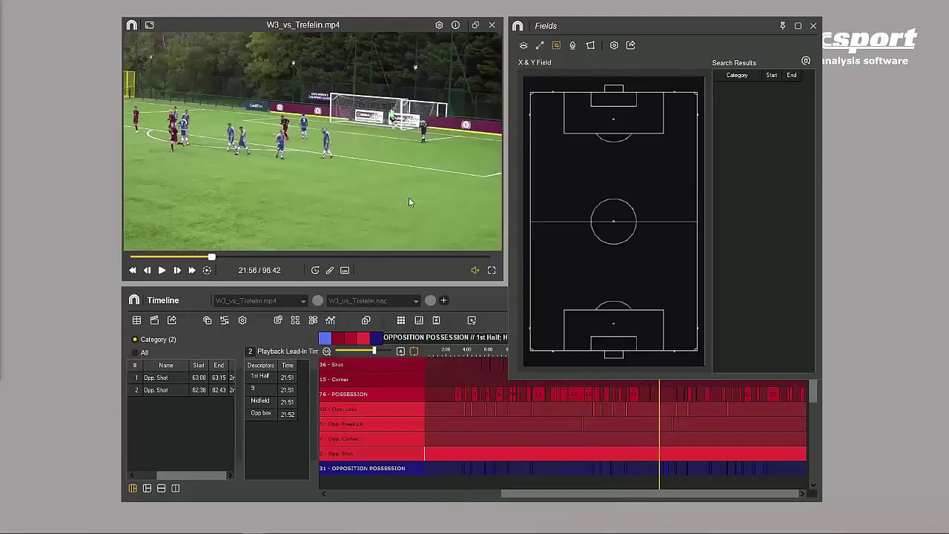
{"action": "left_click", "coordinate": [308, 321]}
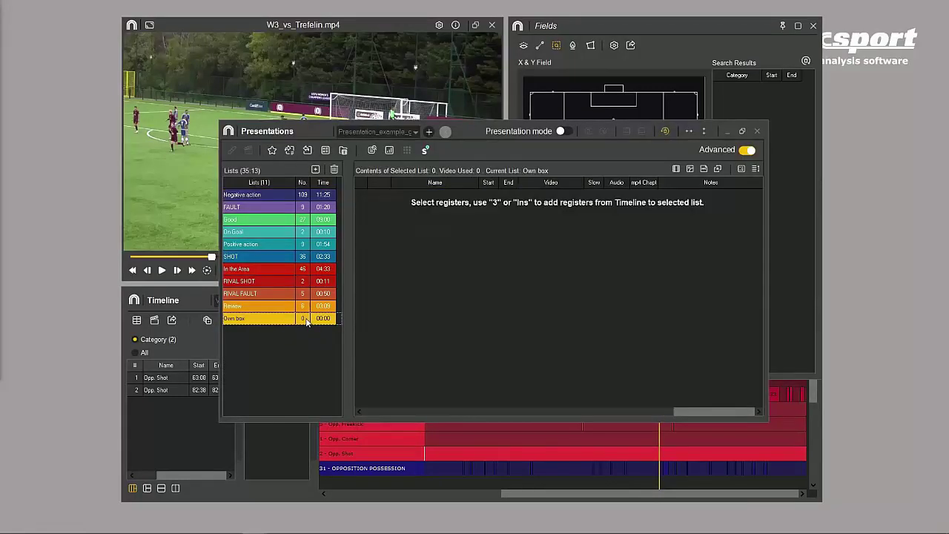
Search the upper penalty area of the X & Y field and add the found registers to the presentation's Own box list.
{"action": "left_click", "coordinate": [741, 117]}
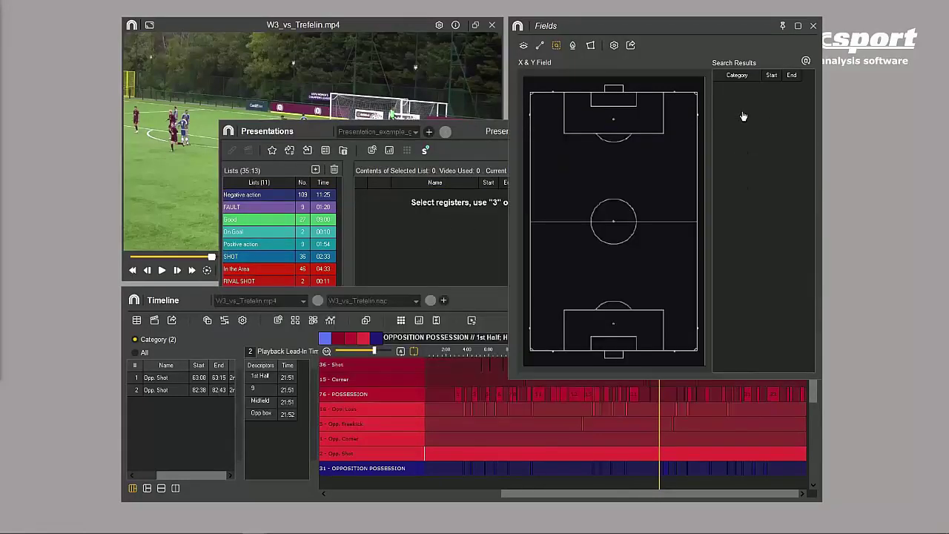
{"action": "left_click_drag", "start_coordinate": [563, 93], "coordinate": [664, 133]}
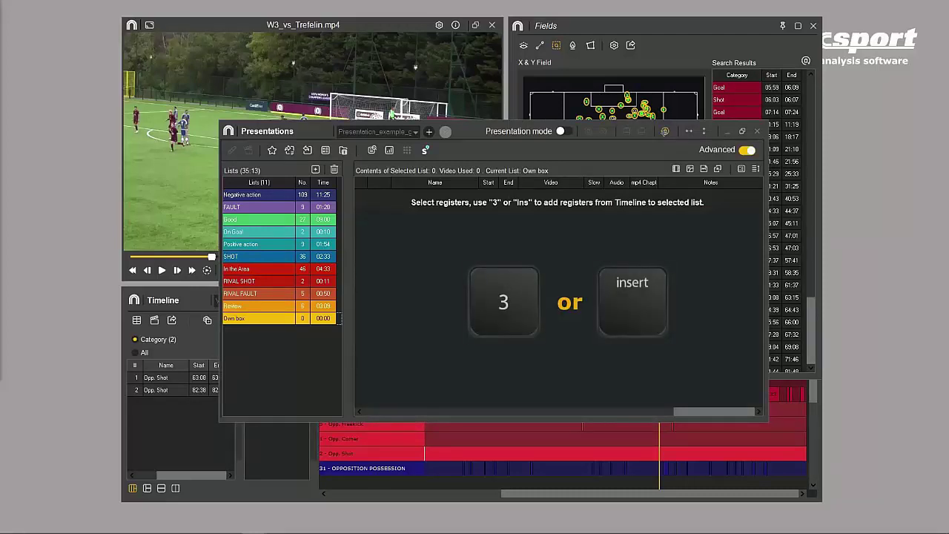
{"action": "key", "text": "3"}
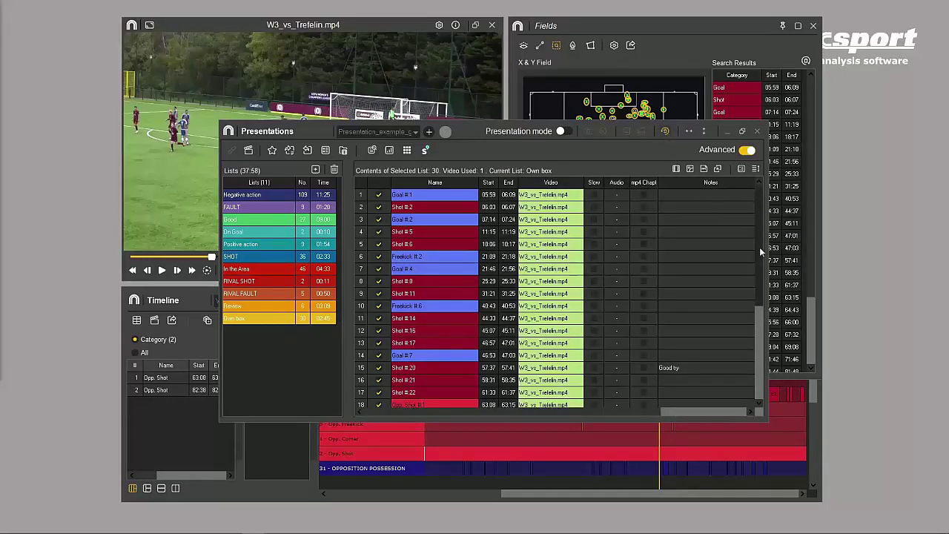
{"action": "mouse_move", "coordinate": [760, 247]}
{"action": "left_mouse_down"}
{"action": "mouse_move", "coordinate": [759, 333]}
{"action": "mouse_move", "coordinate": [773, 243]}
{"action": "left_mouse_up"}
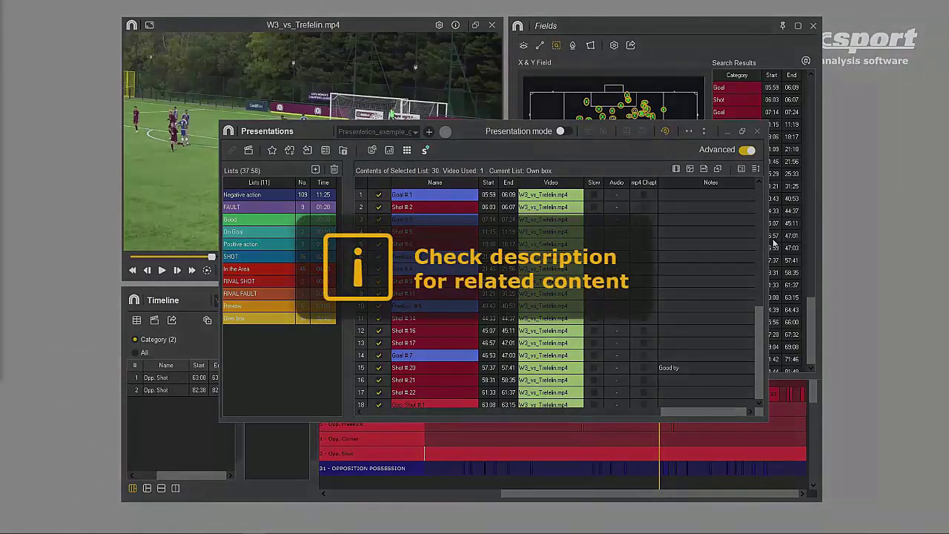